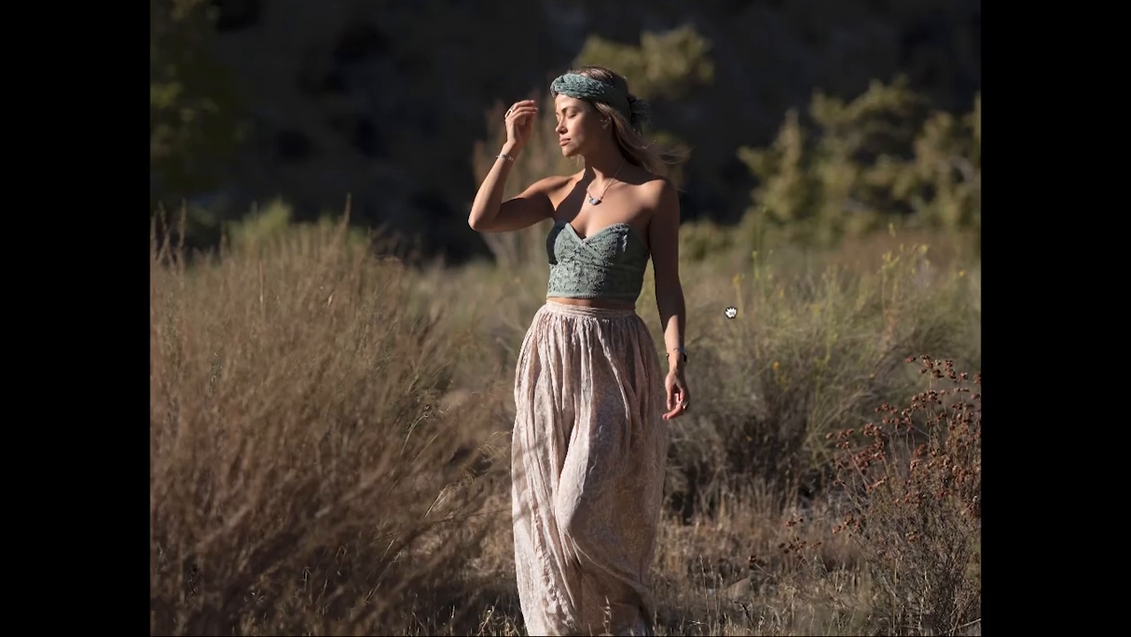
- Select the first photo in the filmstrip, 2019-08-16-bagsu-jewels-417.DNG / Copy 1, and fit the whole image in view
drag(731, 312, 729, 294)
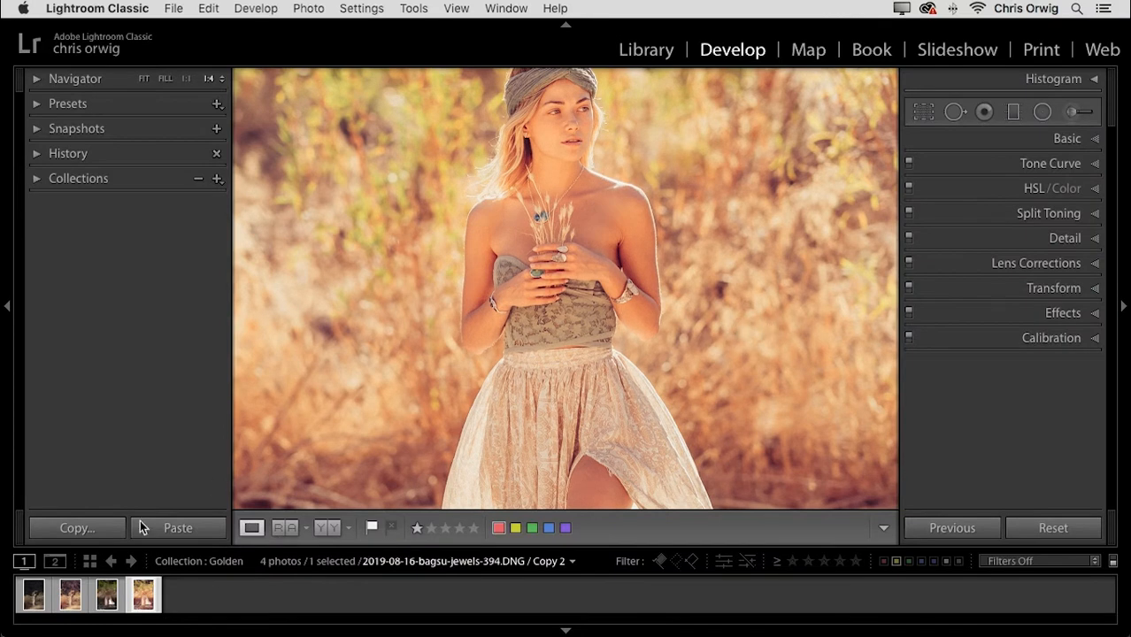
click(35, 595)
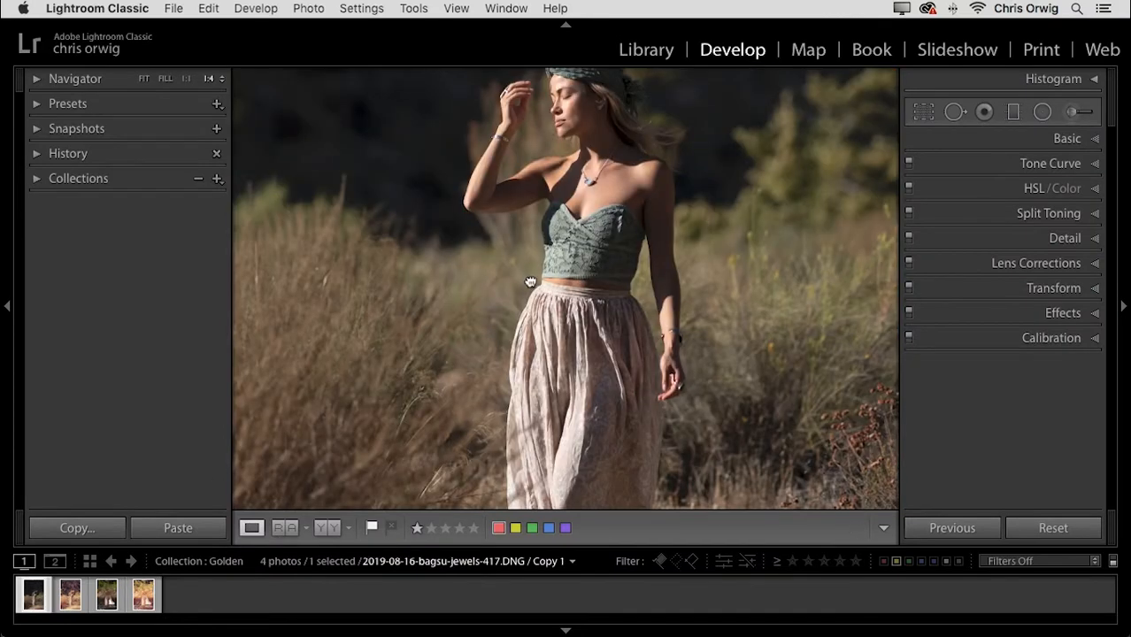
click(529, 280)
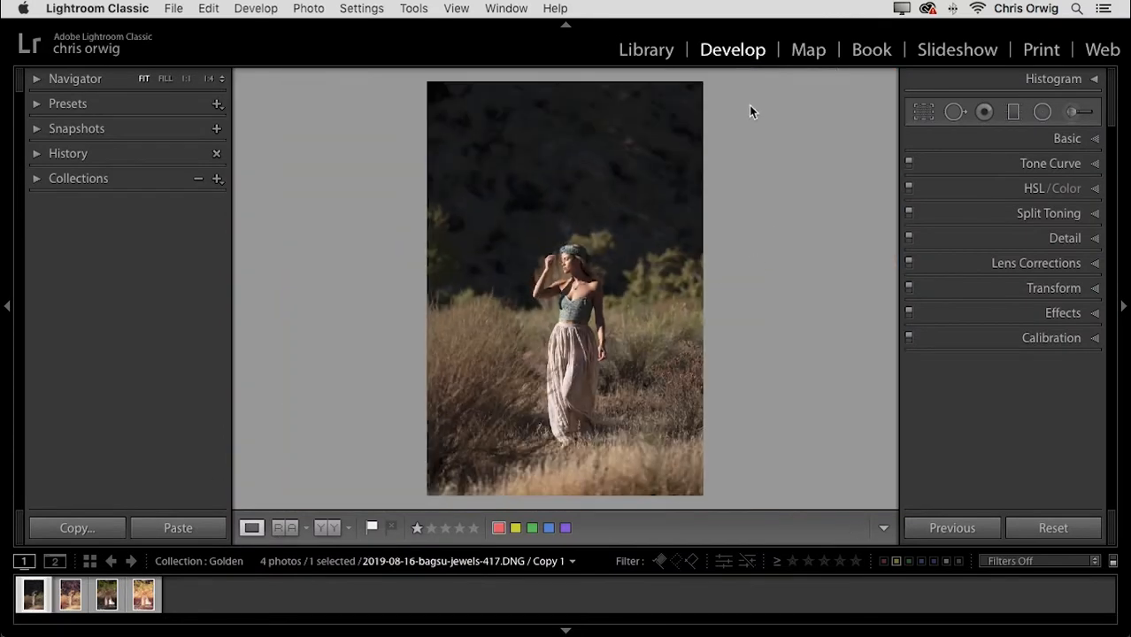
- Apply the CO - California Gold - V2 preset to the selected photo
click(36, 105)
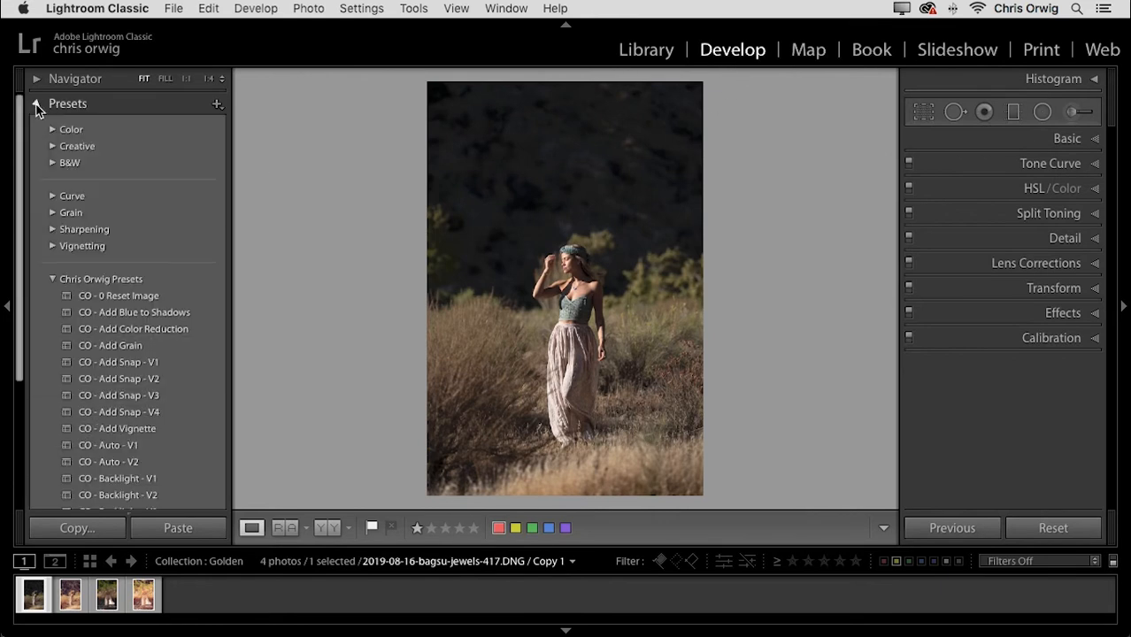
click(52, 279)
click(52, 280)
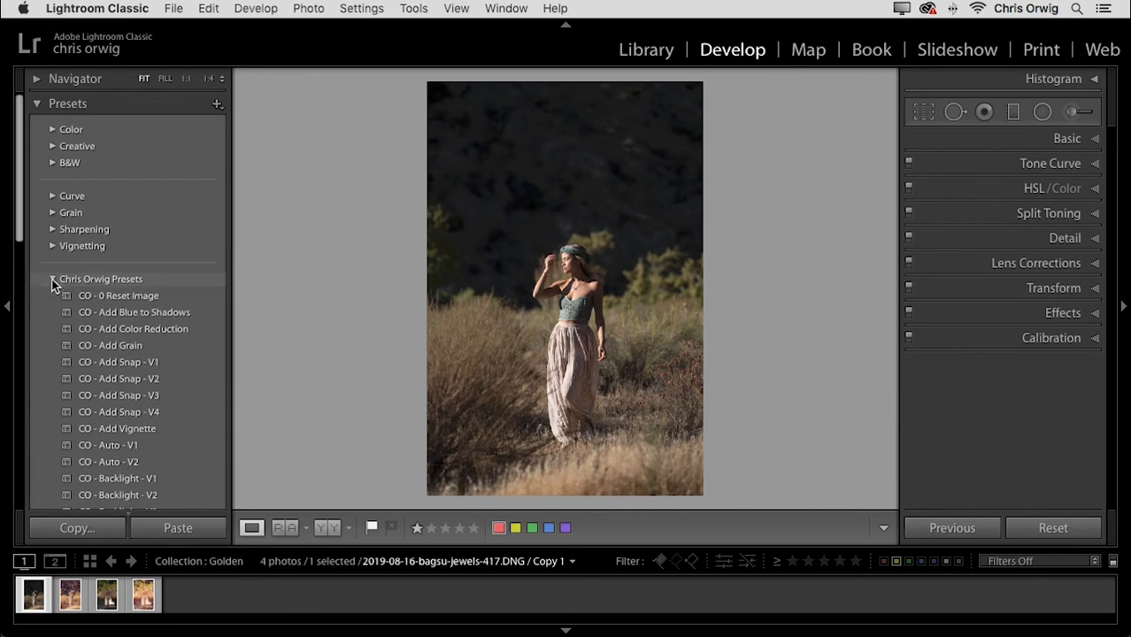
drag(19, 229, 12, 372)
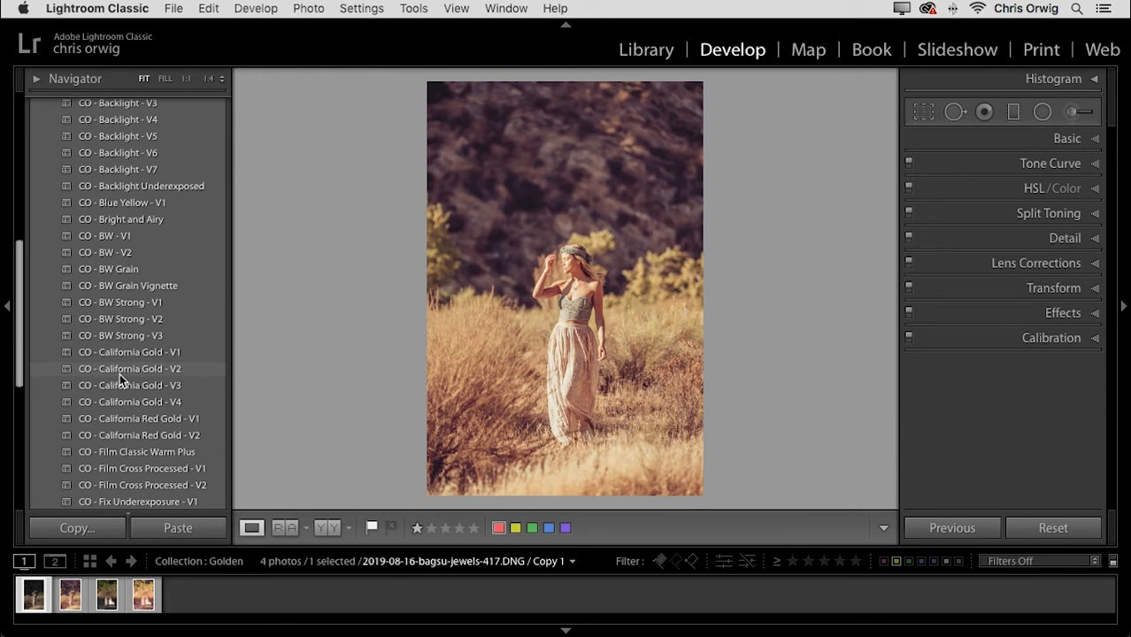
click(168, 370)
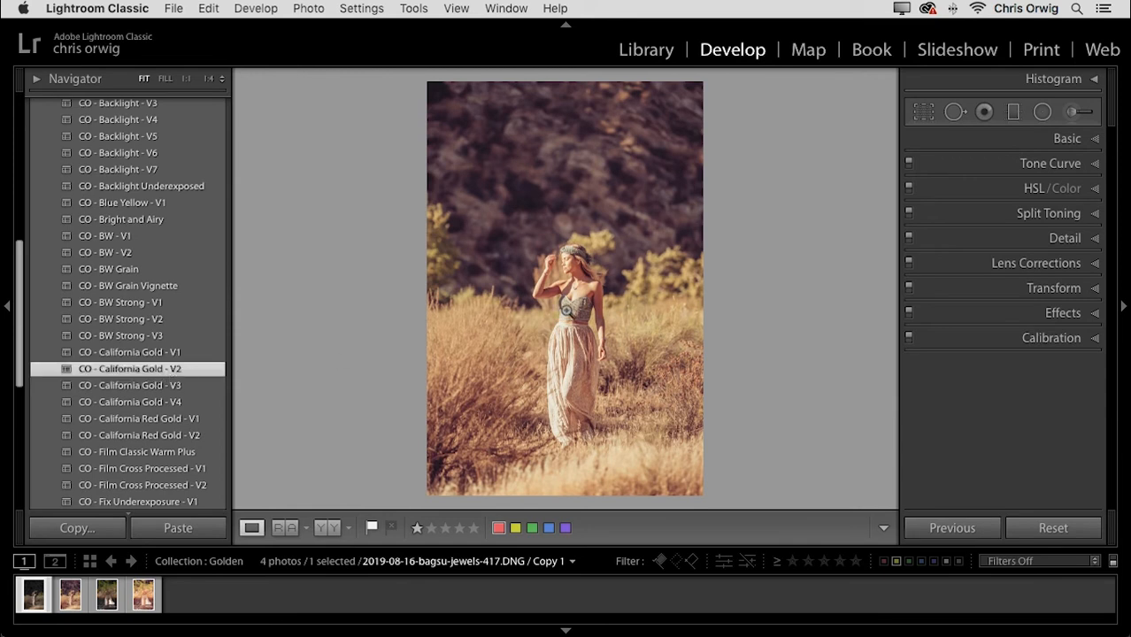
- Fine-tune the basic tone: Exposure +1.20, Contrast -62, Highlights -88, Shadows +93 and Blacks +19
click(577, 293)
drag(712, 279, 706, 240)
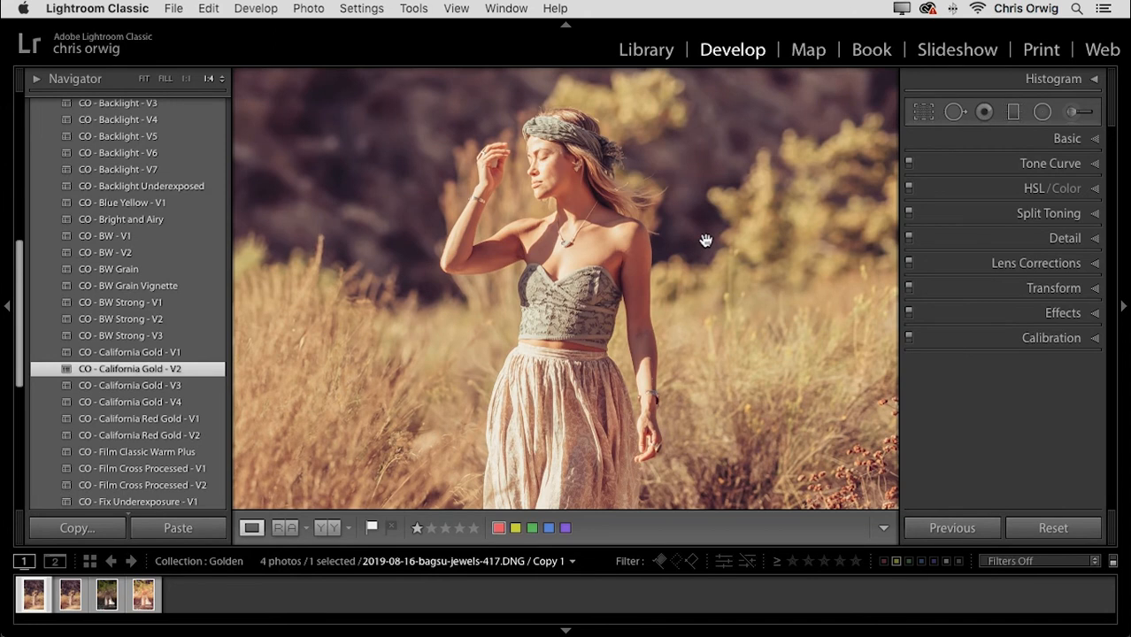
click(1067, 140)
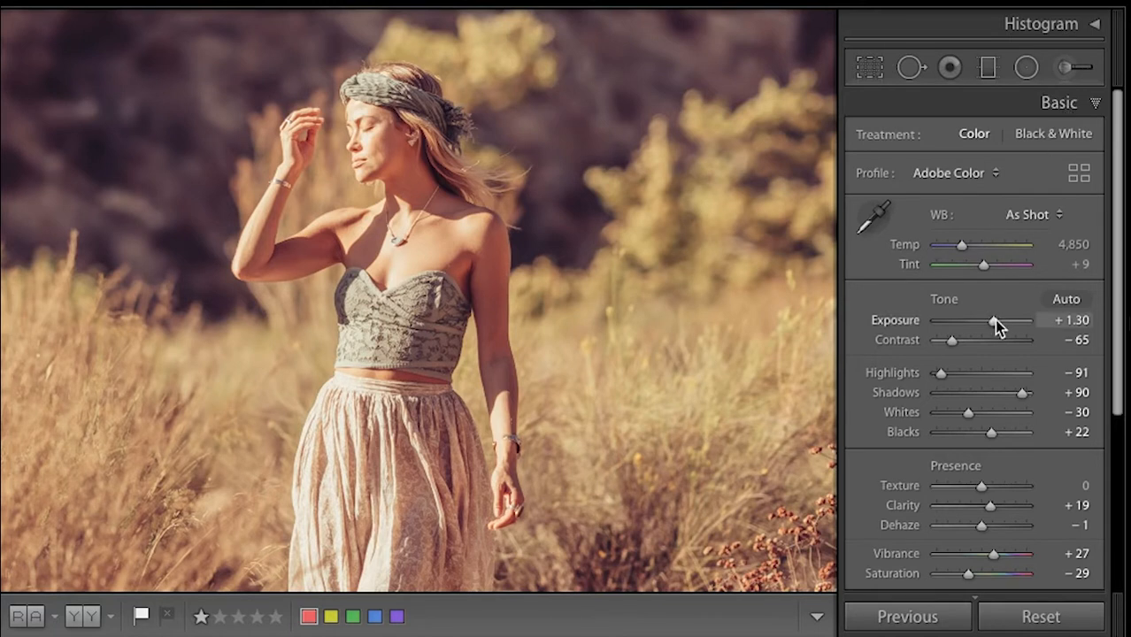
mouse_move(993, 322)
mouse_down()
mouse_move(975, 328)
mouse_move(993, 322)
mouse_up()
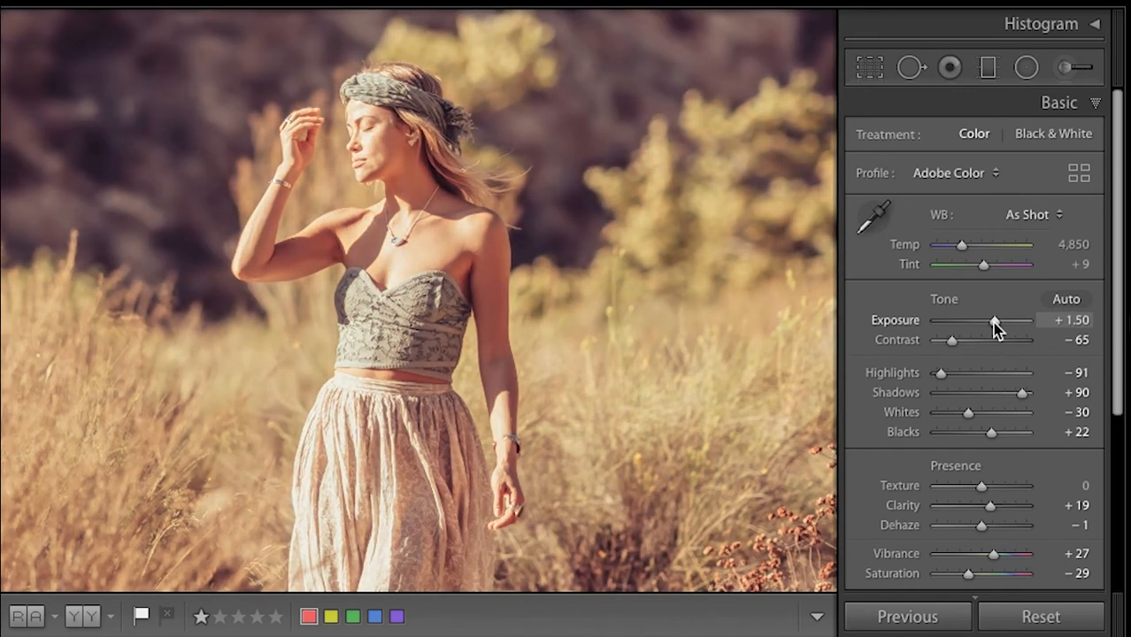
drag(993, 322, 984, 322)
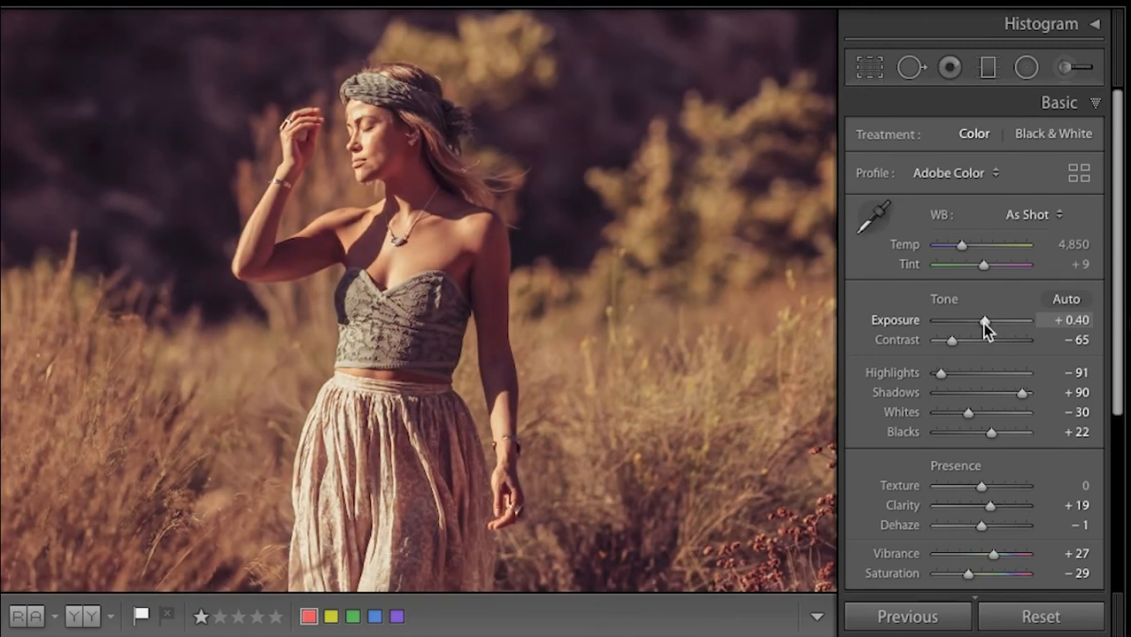
drag(983, 322, 942, 374)
mouse_move(1024, 398)
mouse_down()
mouse_move(972, 396)
mouse_move(1023, 396)
mouse_up()
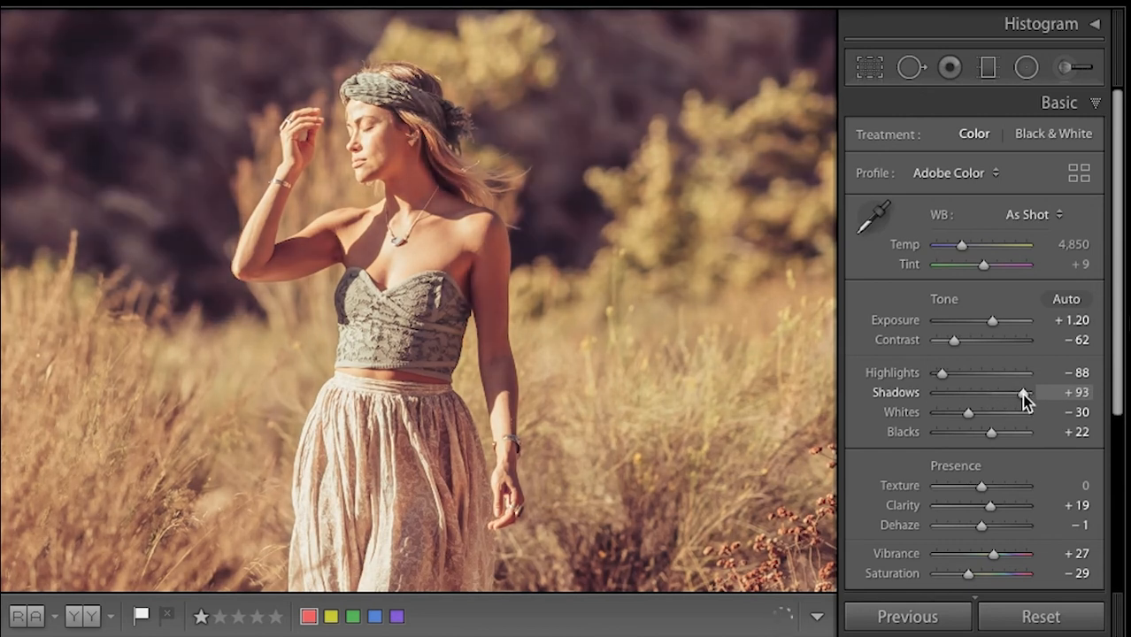
mouse_move(991, 433)
mouse_down()
mouse_move(960, 434)
mouse_move(990, 433)
mouse_up()
- Try a stronger look with Contrast at +67 and Blacks at -58, and undo both changes
drag(1005, 341, 1012, 346)
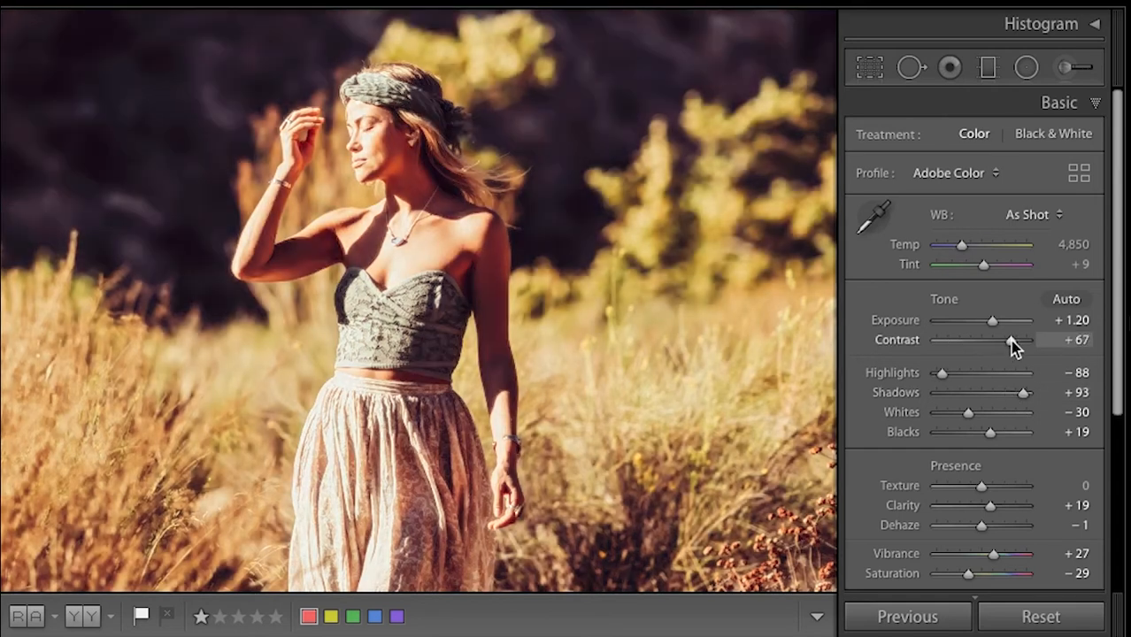
click(955, 435)
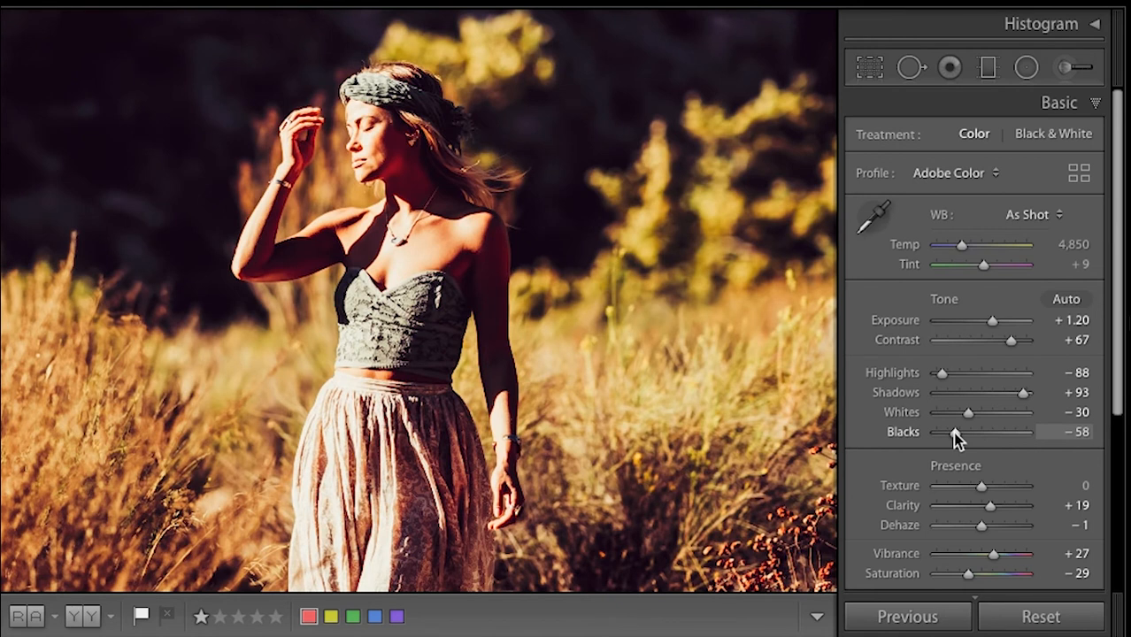
key(ctrl+z)
key(ctrl+z)
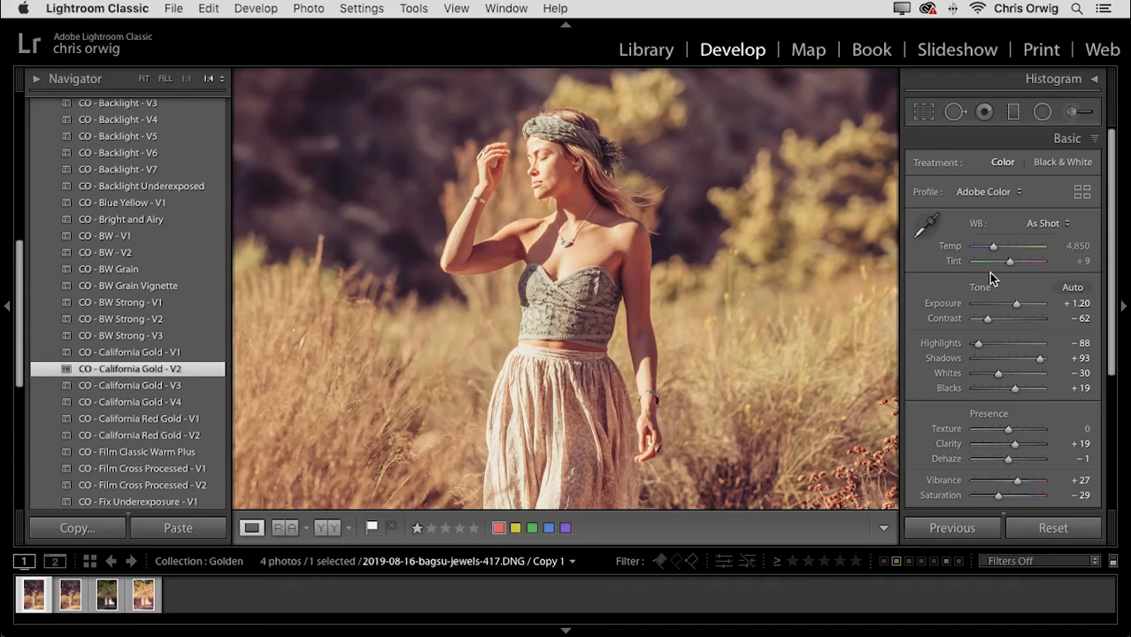
- Set Clarity to +28, Vibrance to +33 and Saturation to -21, and reset the look by reapplying CO - California Gold - V2
scroll(956, 284, down, 2)
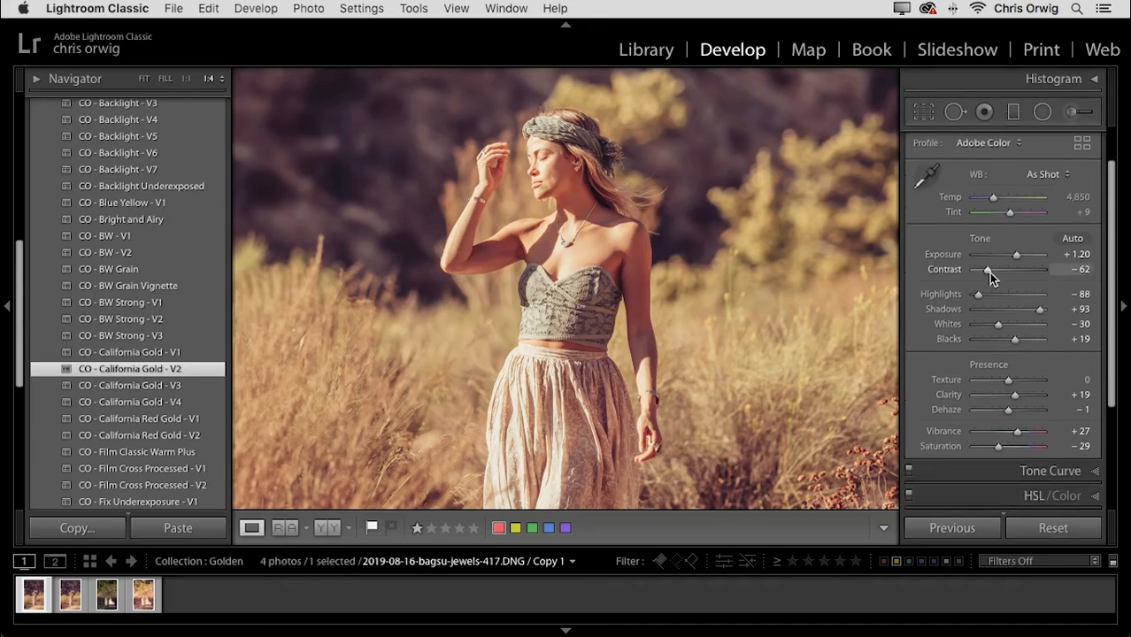
drag(1009, 386, 1020, 425)
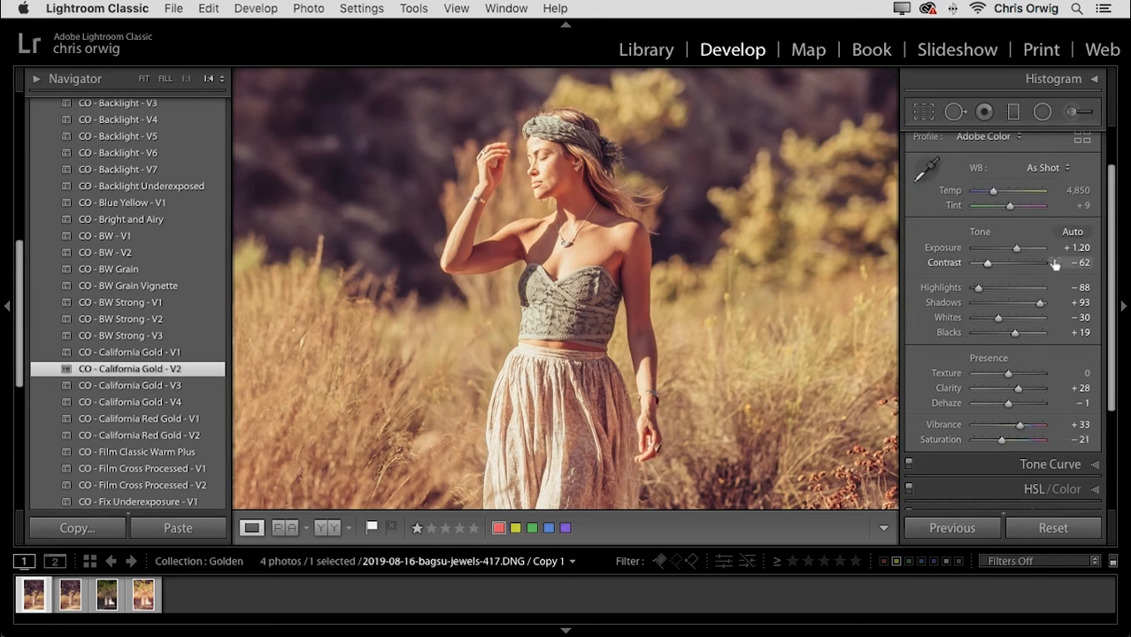
click(177, 369)
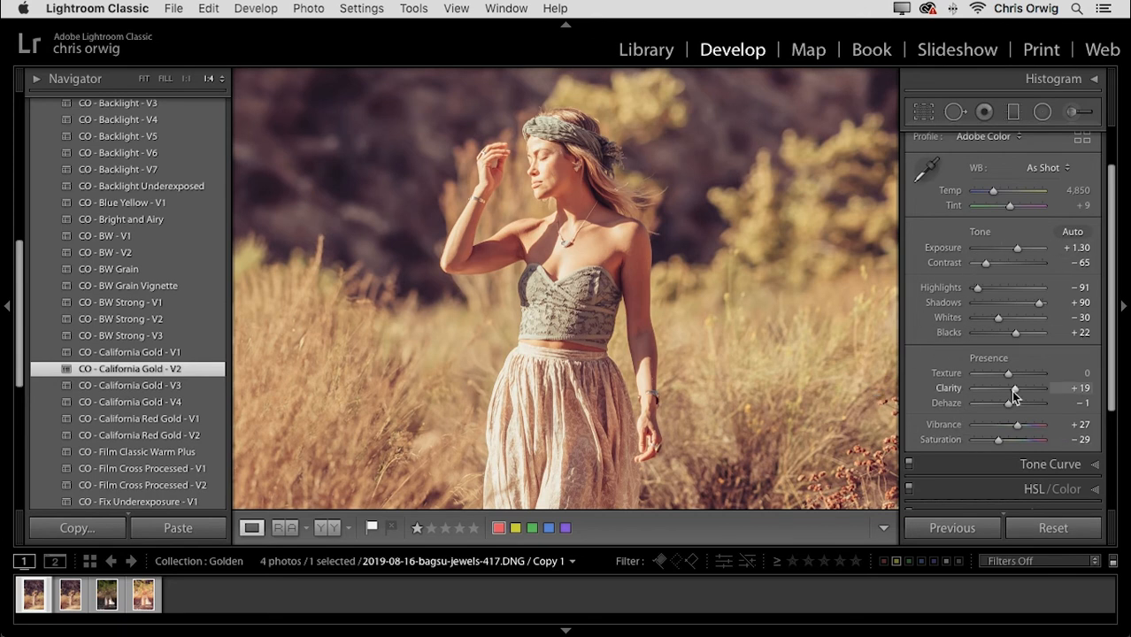
- Adjust the RGB point curve by slightly raising its white and black endpoints and nudging the shadow point
scroll(1103, 284, down, 5)
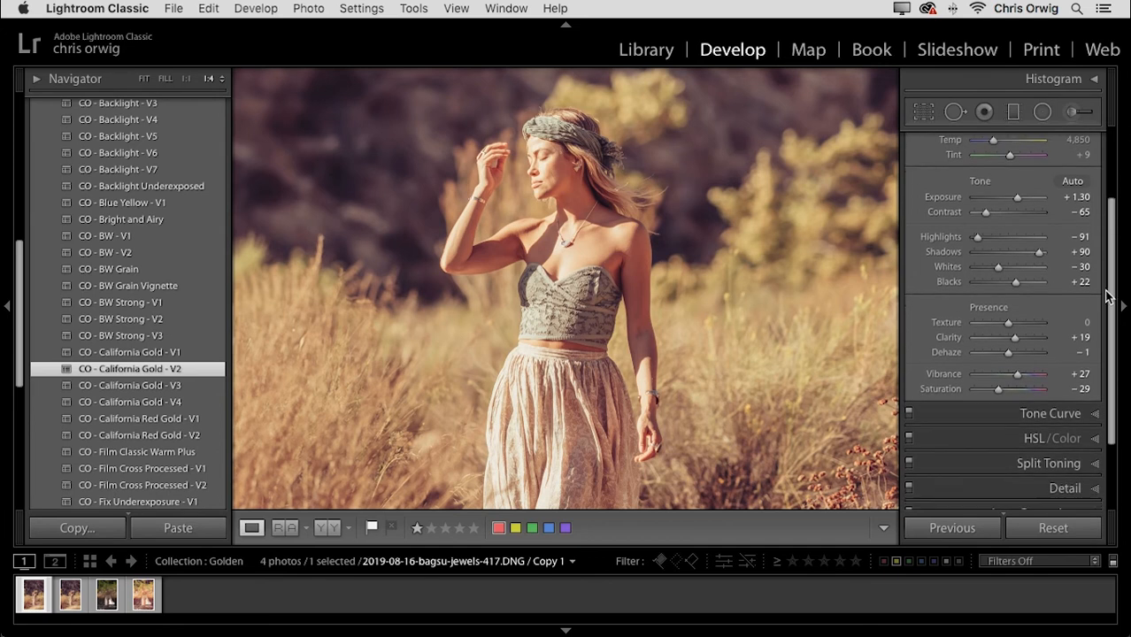
scroll(1104, 328, down, 2)
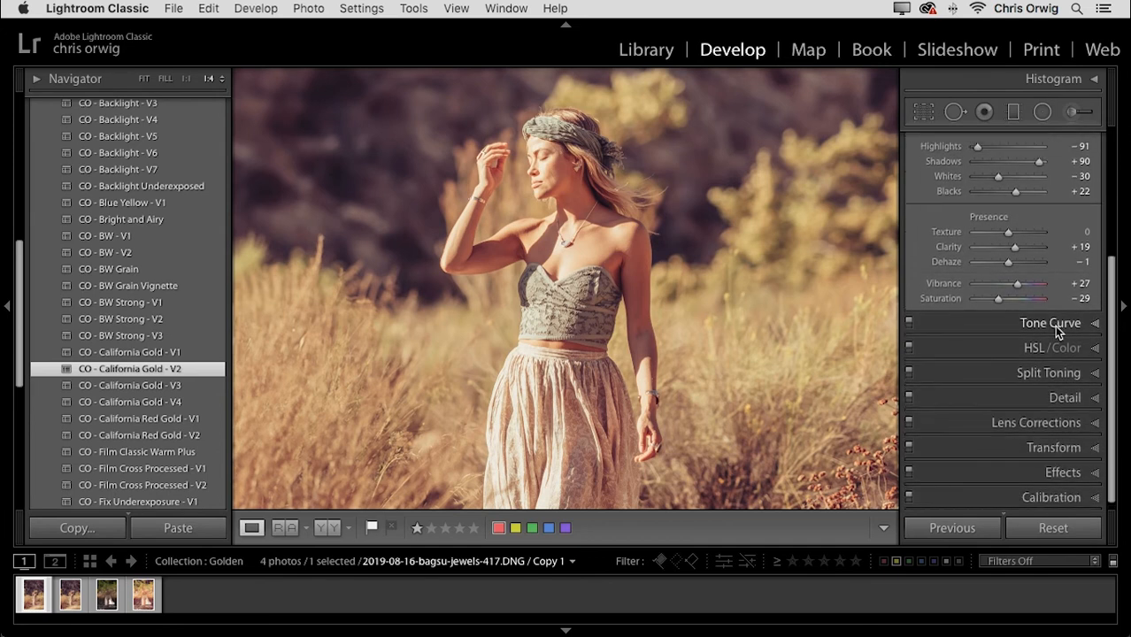
click(1056, 322)
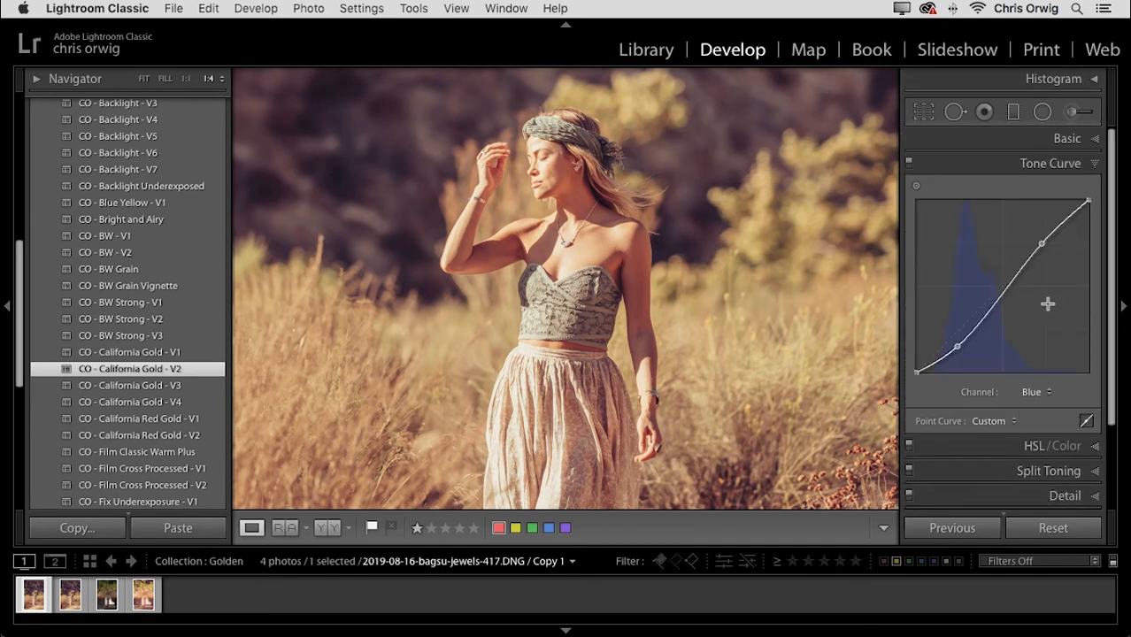
click(1039, 391)
click(1034, 354)
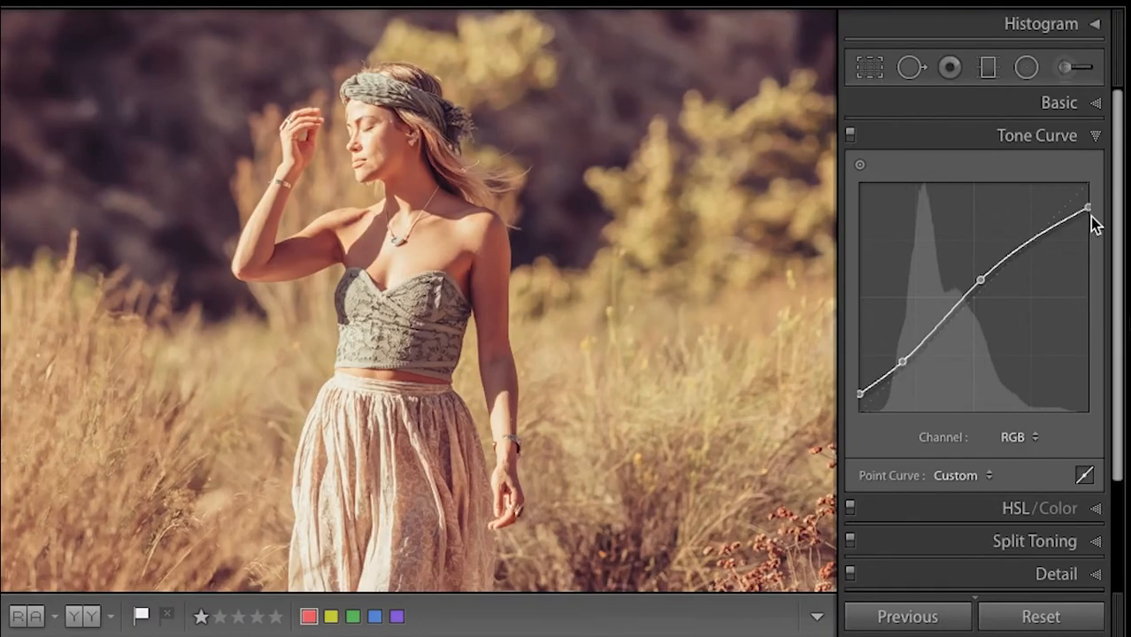
mouse_move(1087, 209)
mouse_down()
mouse_move(1089, 181)
mouse_move(1090, 205)
mouse_up()
drag(858, 395, 910, 370)
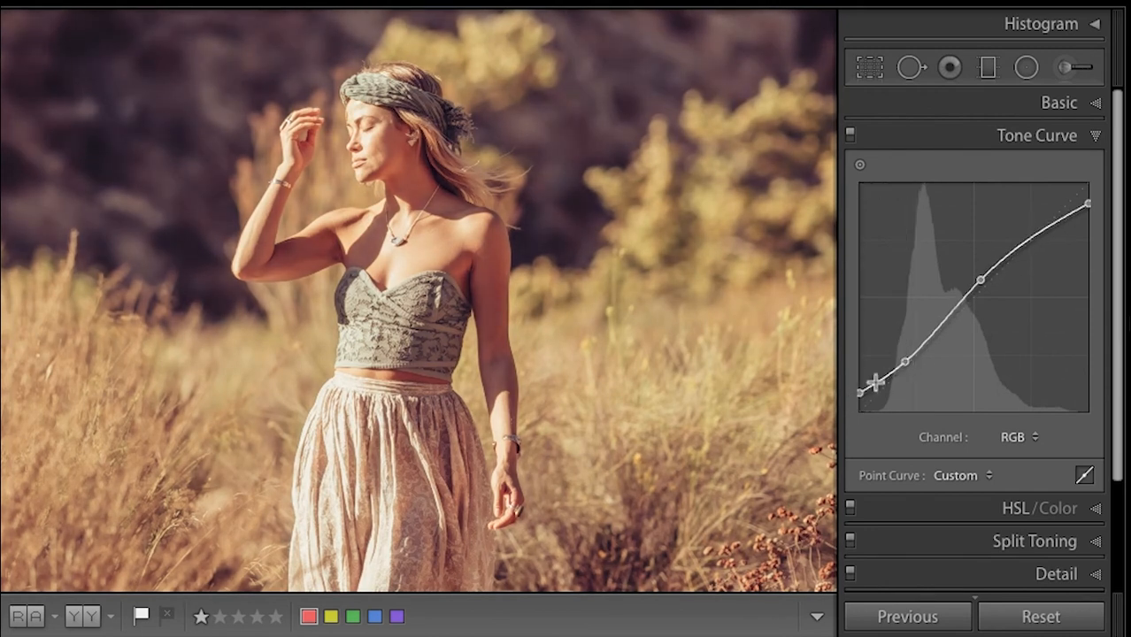
- Show the red channel's tone curve and remove its midtone and shadow points to straighten it
click(1009, 436)
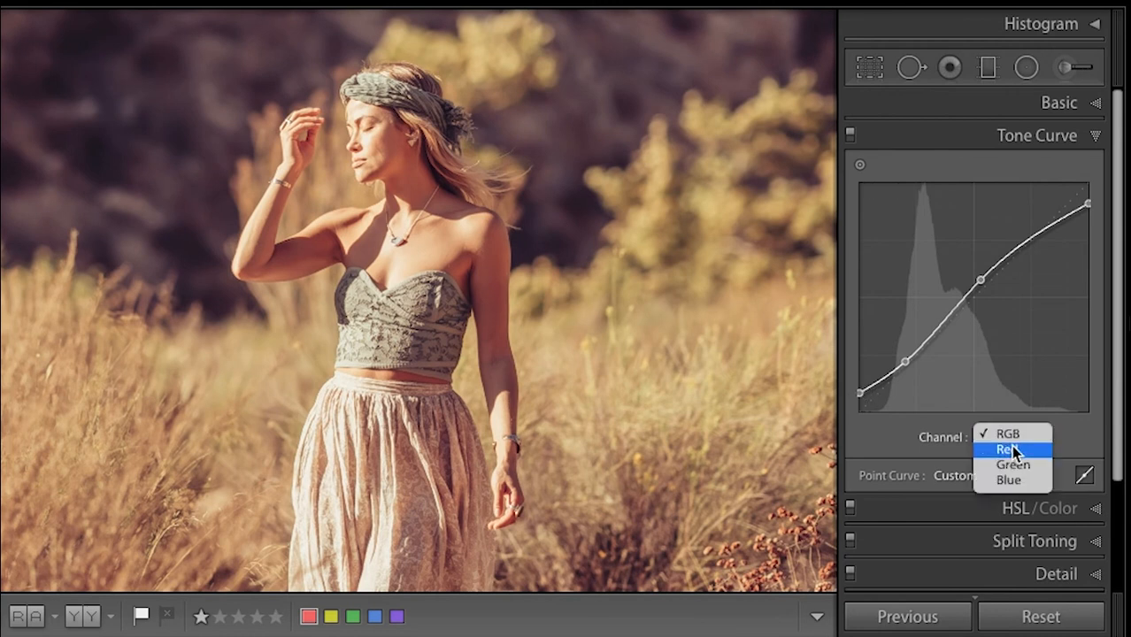
click(1012, 452)
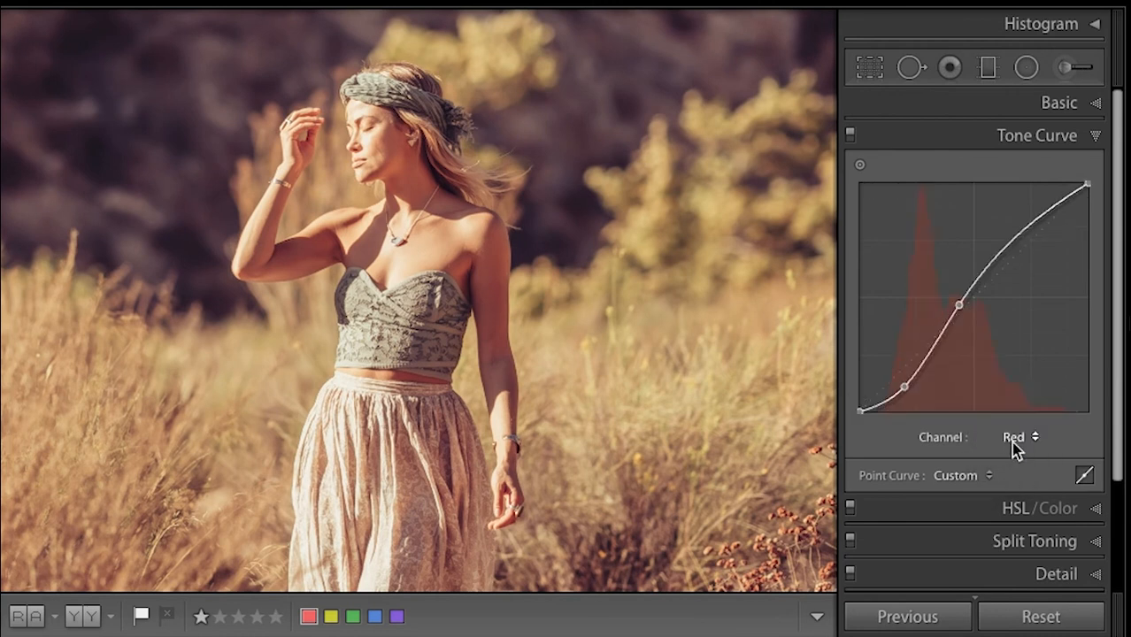
double_click(958, 305)
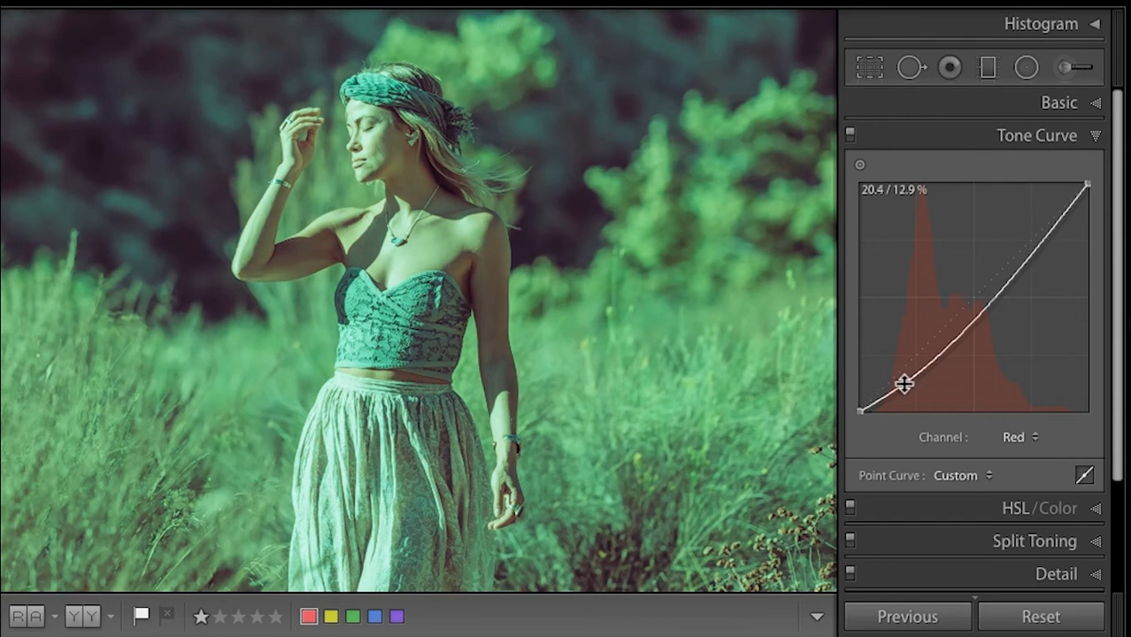
double_click(907, 392)
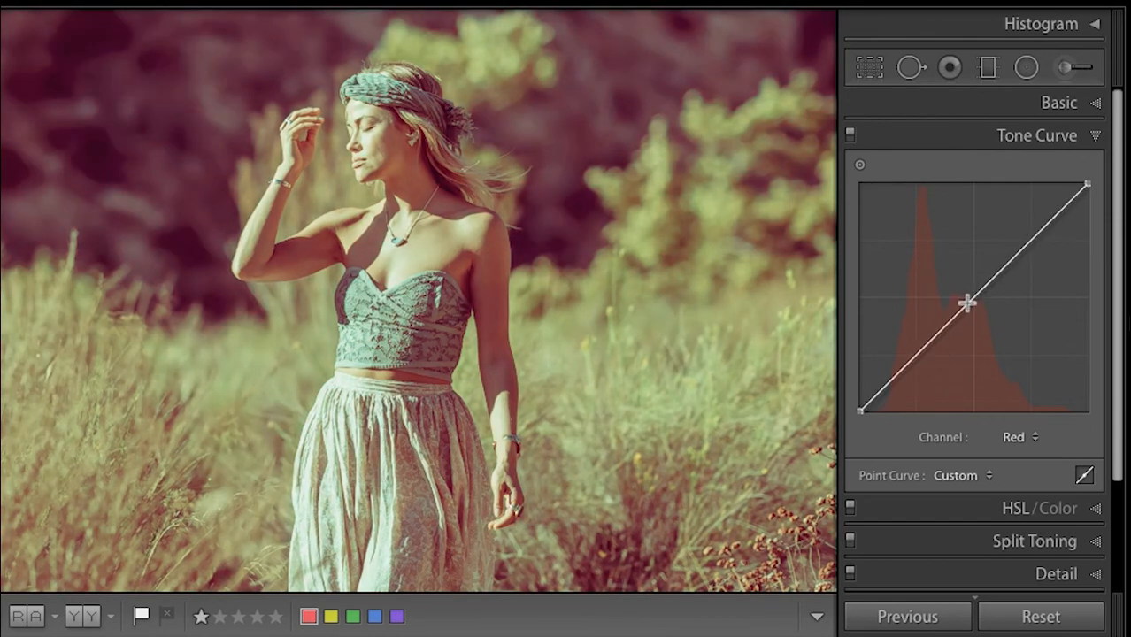
- Try rebuilding the red curve with a raised midtone point at about 45.1 / 48.6 % and a lowered shadow point
drag(966, 303, 963, 299)
drag(903, 369, 910, 388)
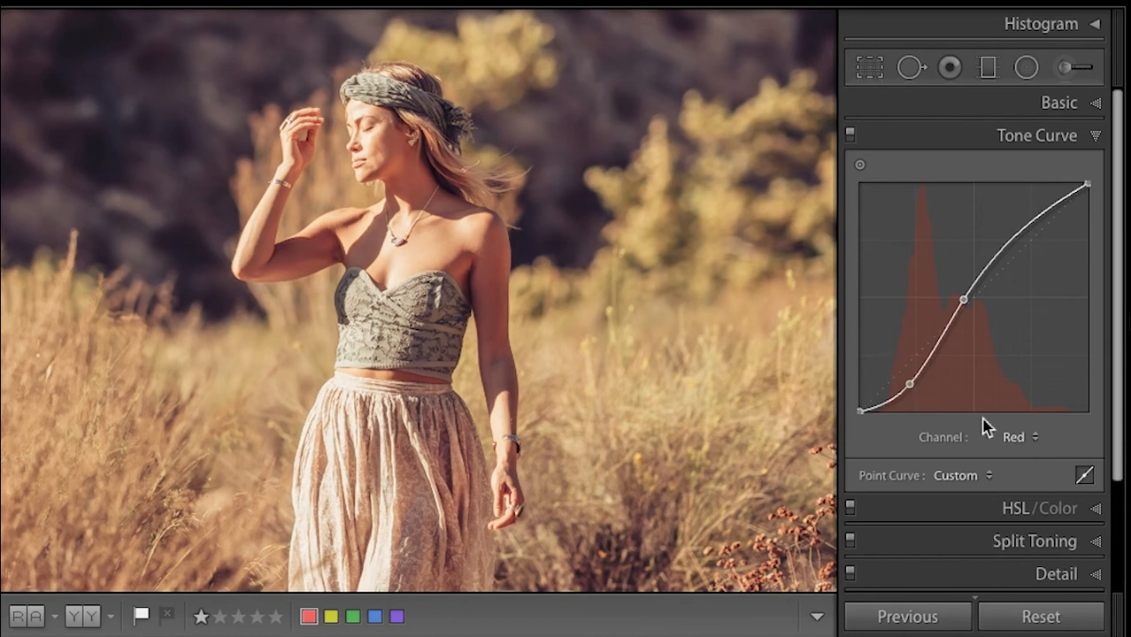
drag(962, 299, 962, 302)
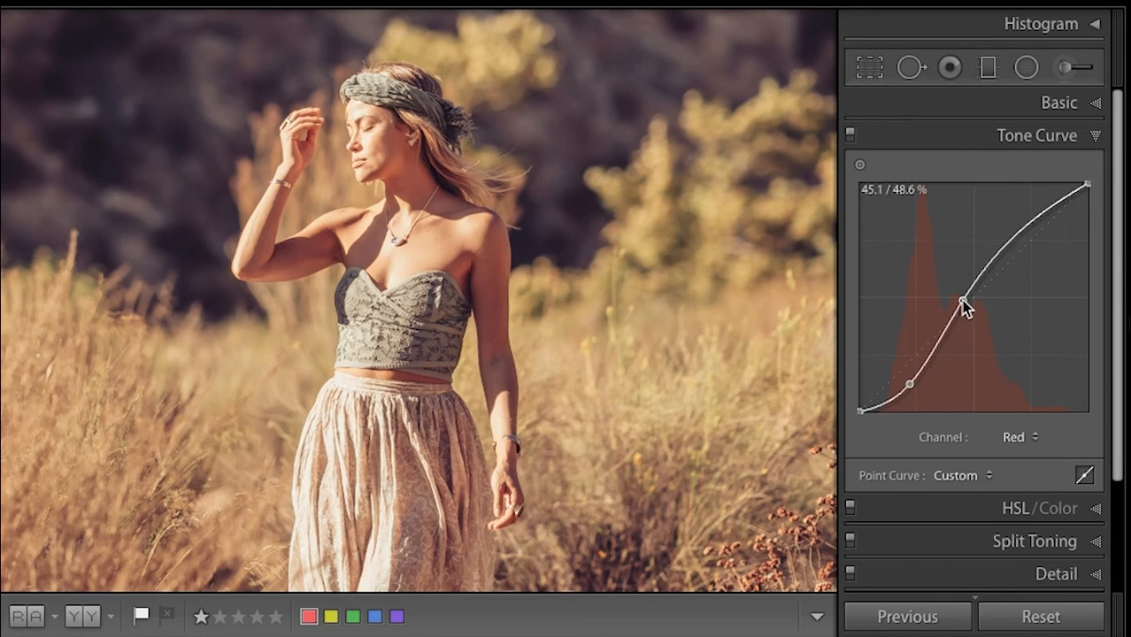
mouse_move(908, 386)
mouse_down()
mouse_move(924, 404)
mouse_move(887, 352)
mouse_move(916, 384)
mouse_up()
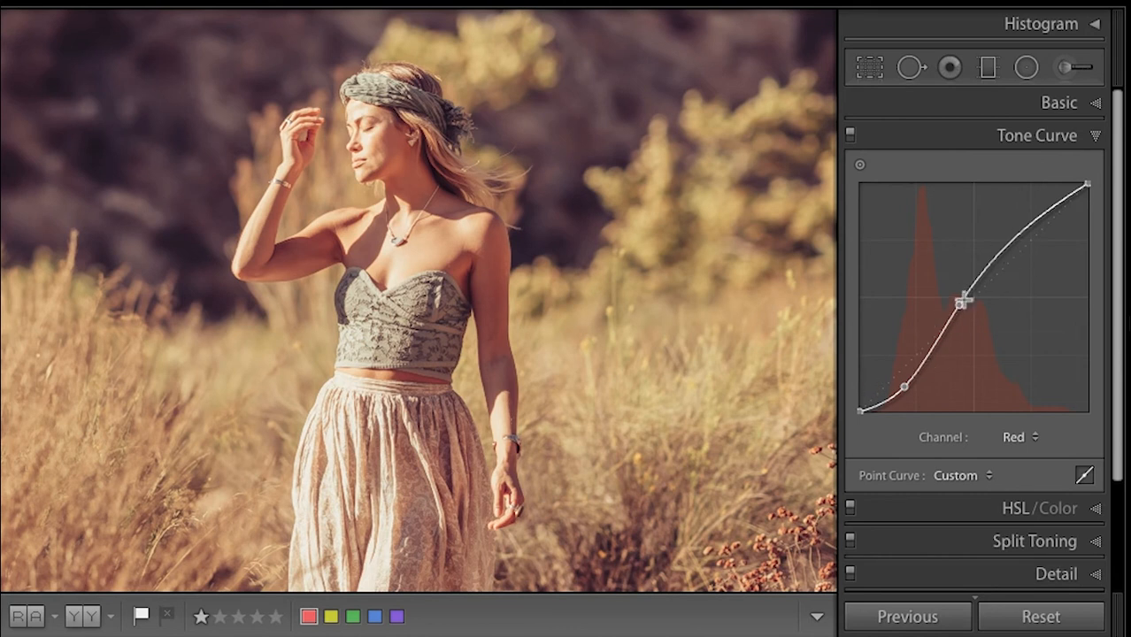
- Try small shifts of the midtone, highlight and shadow points on the green channel's tone curve
click(1009, 438)
click(1013, 448)
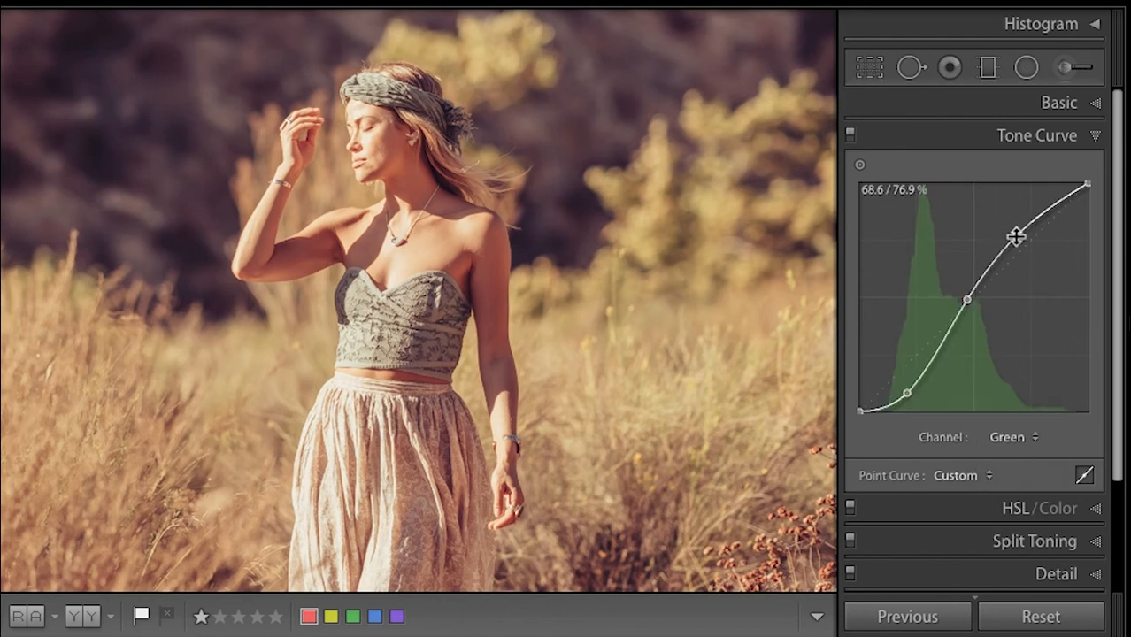
drag(970, 302, 969, 299)
drag(1018, 244, 1017, 245)
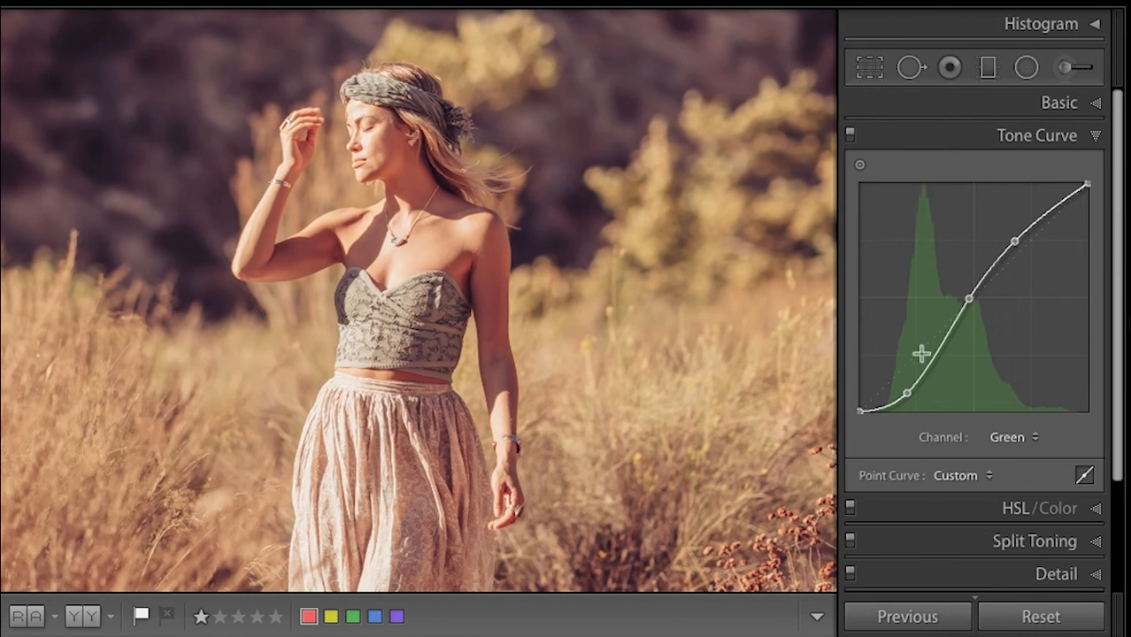
drag(907, 398, 907, 395)
- Move the shadow point of the blue channel's tone curve to about 25.5 / 15.3 %
click(1017, 437)
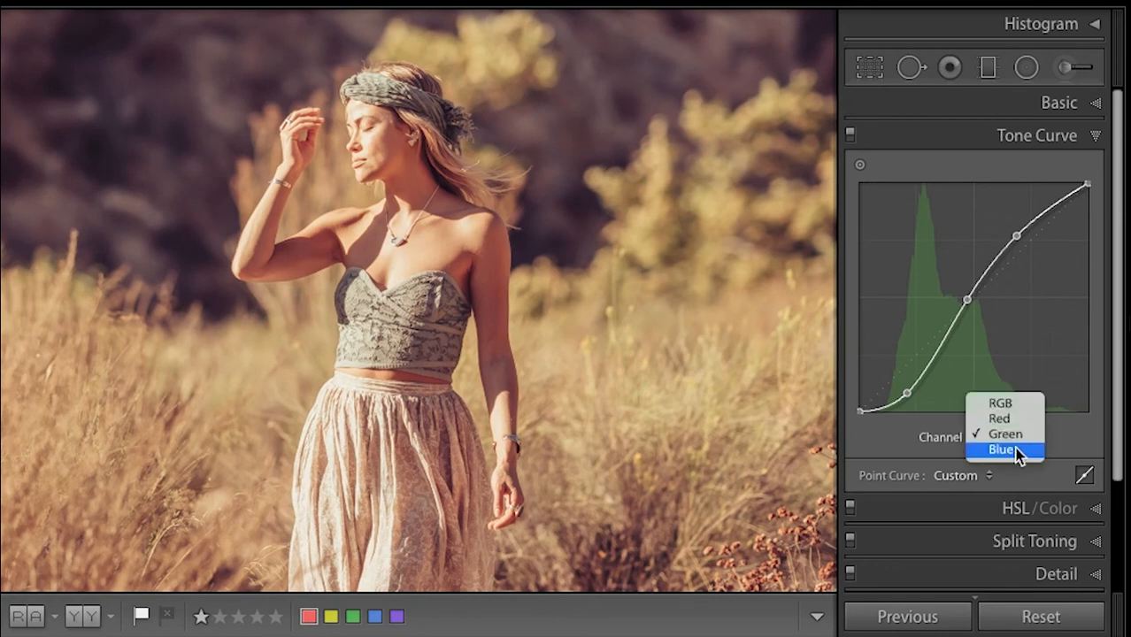
click(1017, 455)
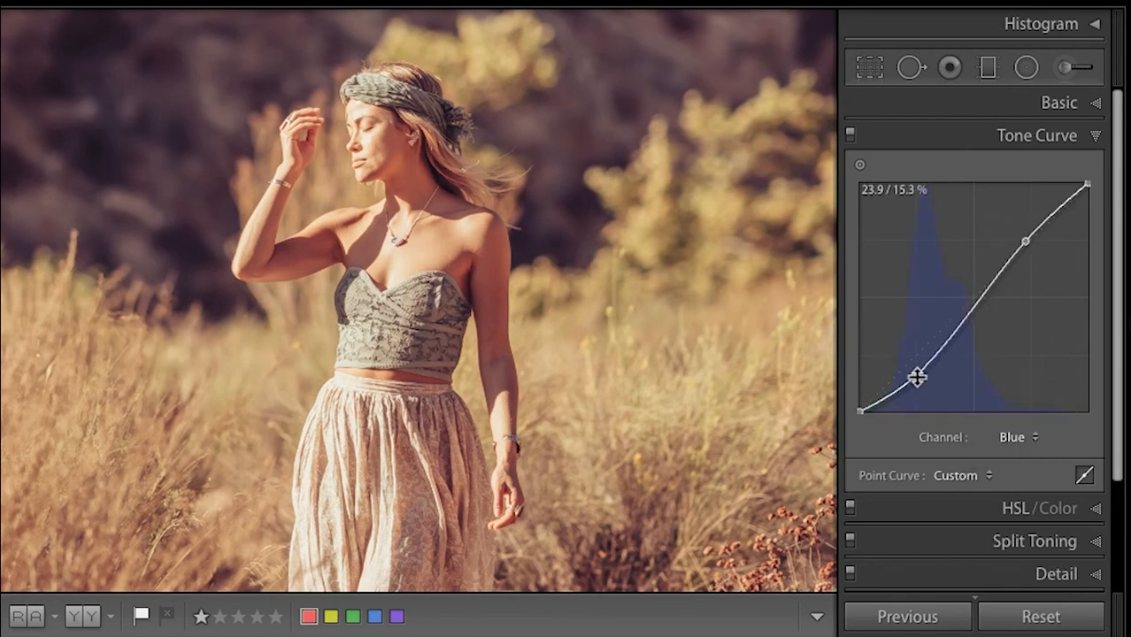
mouse_move(915, 378)
mouse_down()
mouse_move(905, 363)
mouse_move(916, 378)
mouse_up()
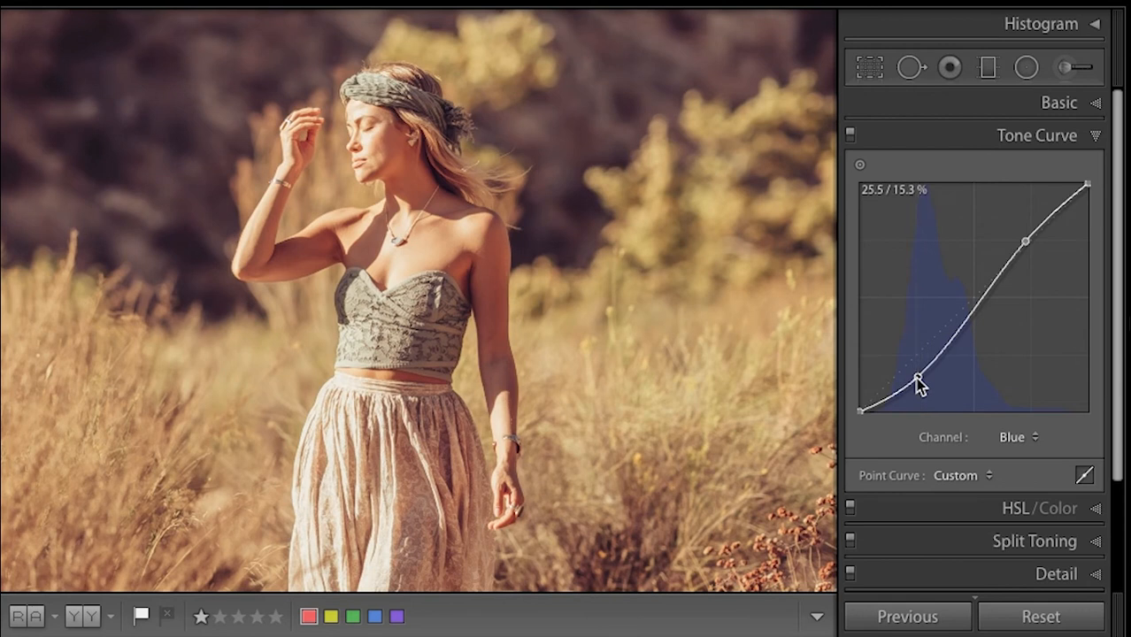
- Return the tone curve to the RGB channel and compare its midtone point with the basic tone settings
click(1020, 439)
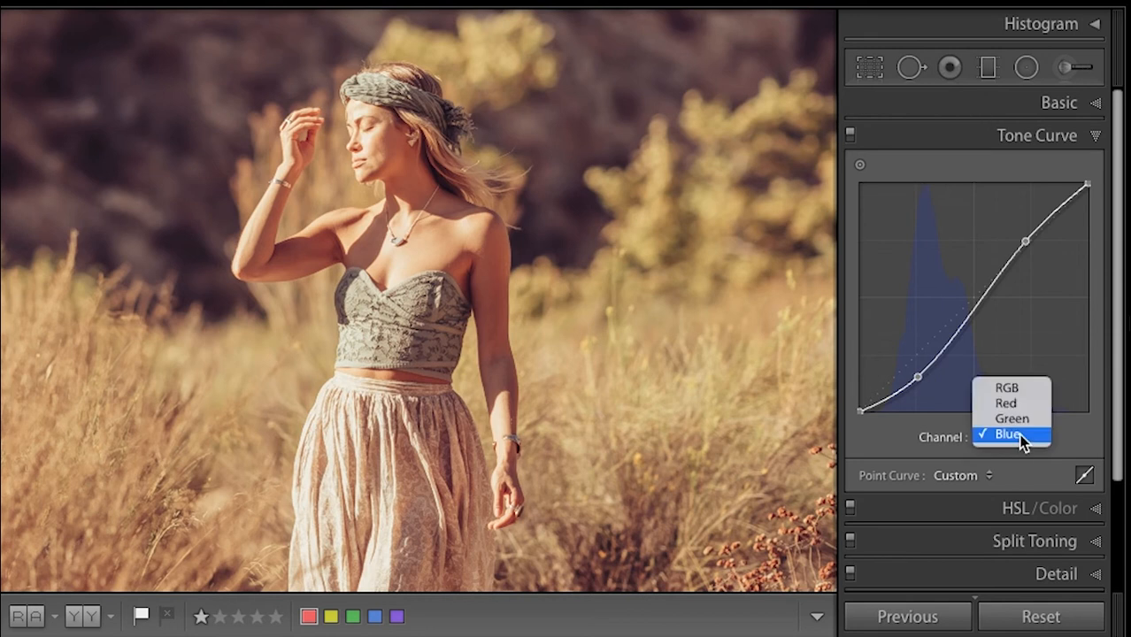
click(1015, 390)
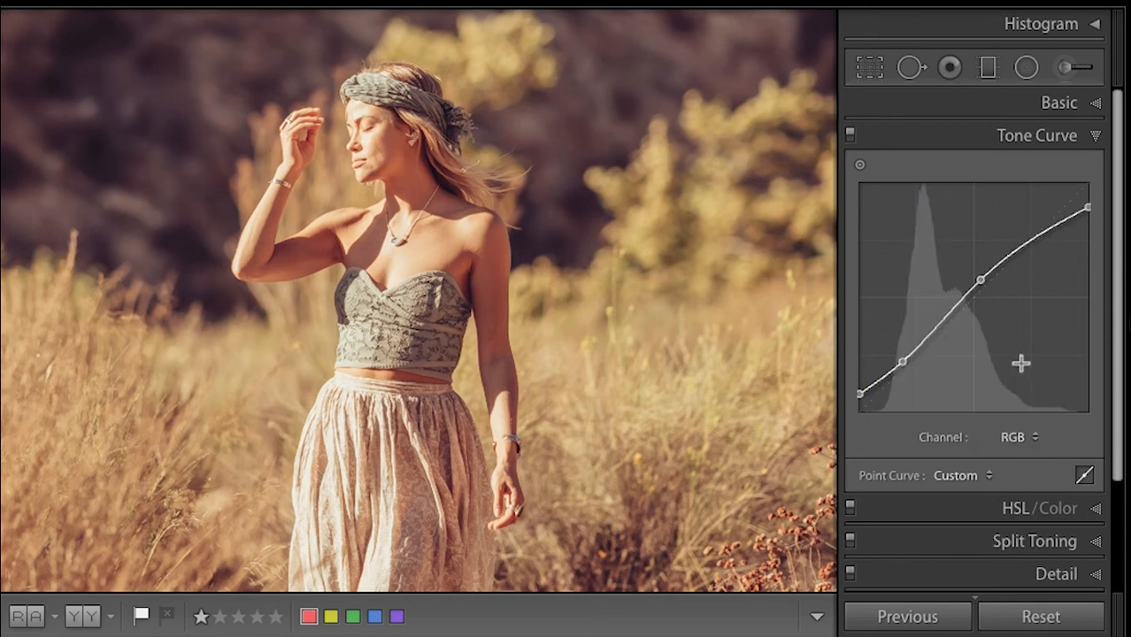
click(1062, 106)
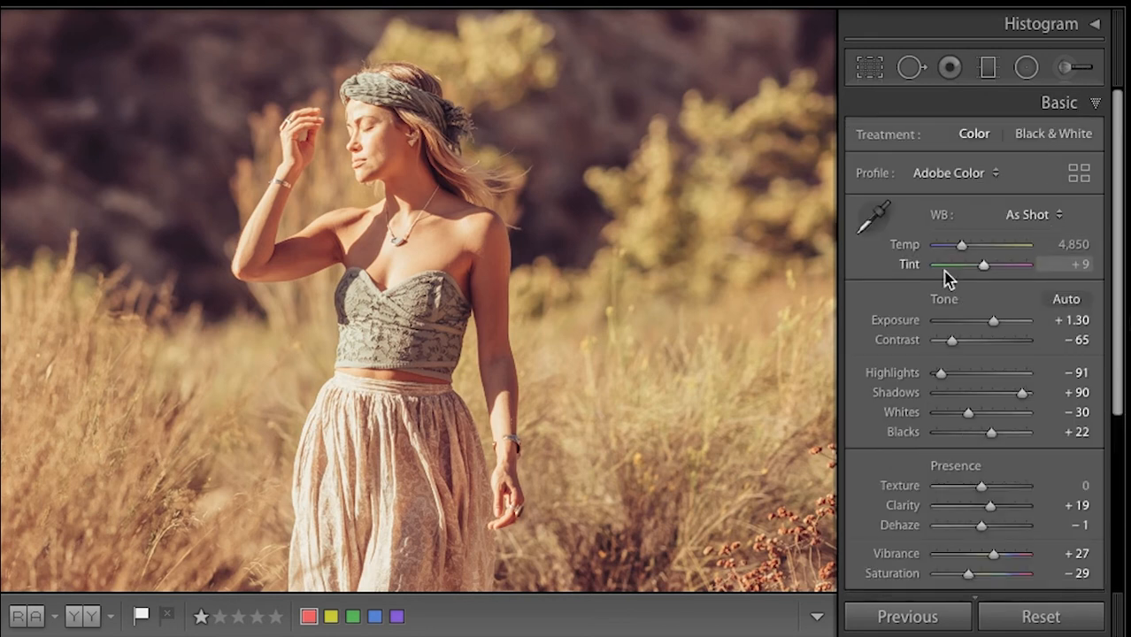
click(1053, 103)
click(1048, 133)
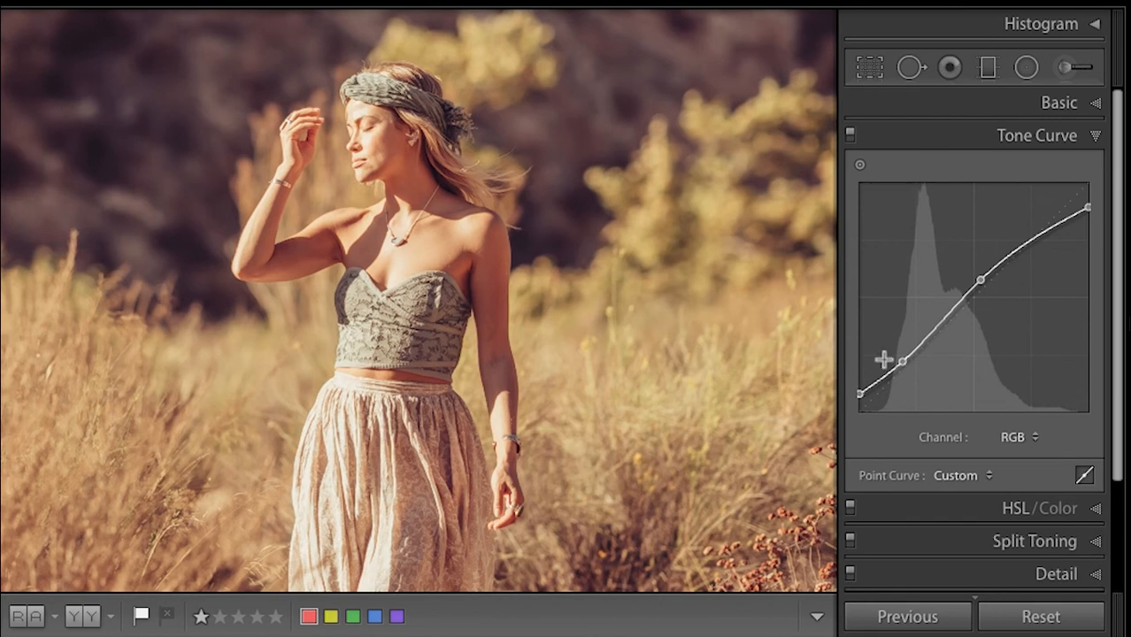
mouse_move(982, 280)
mouse_down()
mouse_move(985, 290)
mouse_move(979, 281)
mouse_up()
- Compare the portrait with the split toning effect switched off and on several times
click(1060, 137)
click(1051, 213)
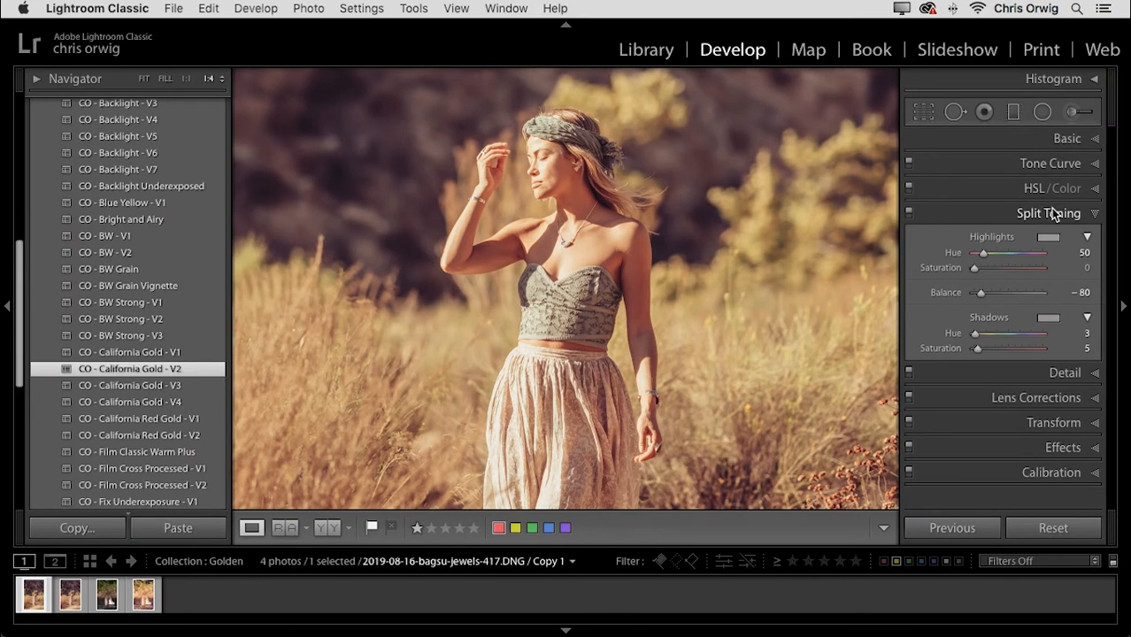
click(908, 213)
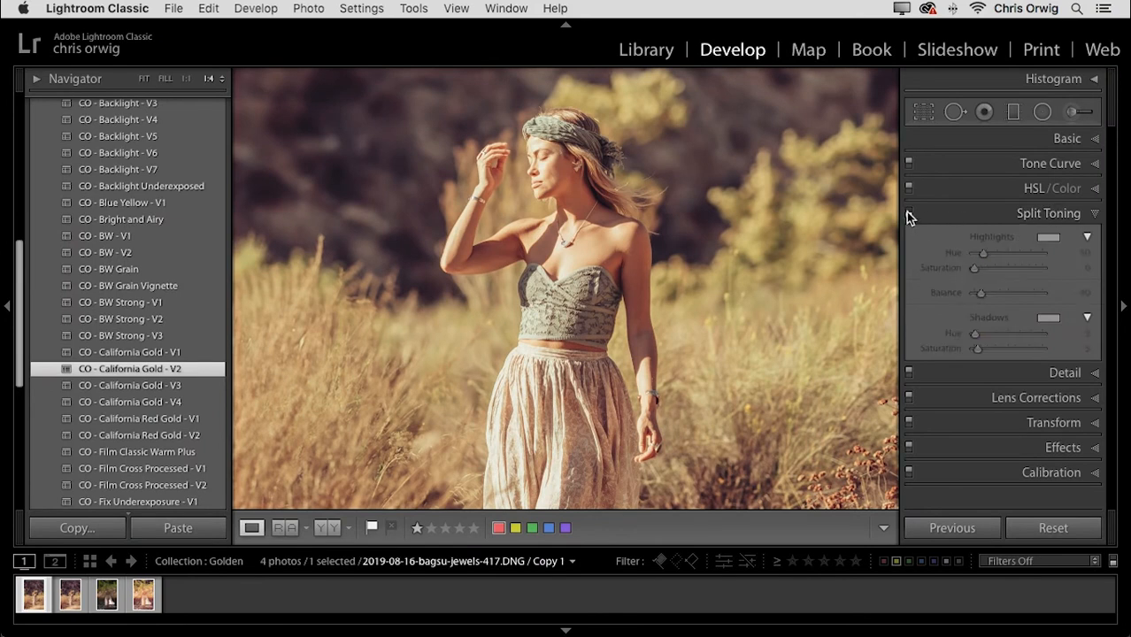
click(908, 213)
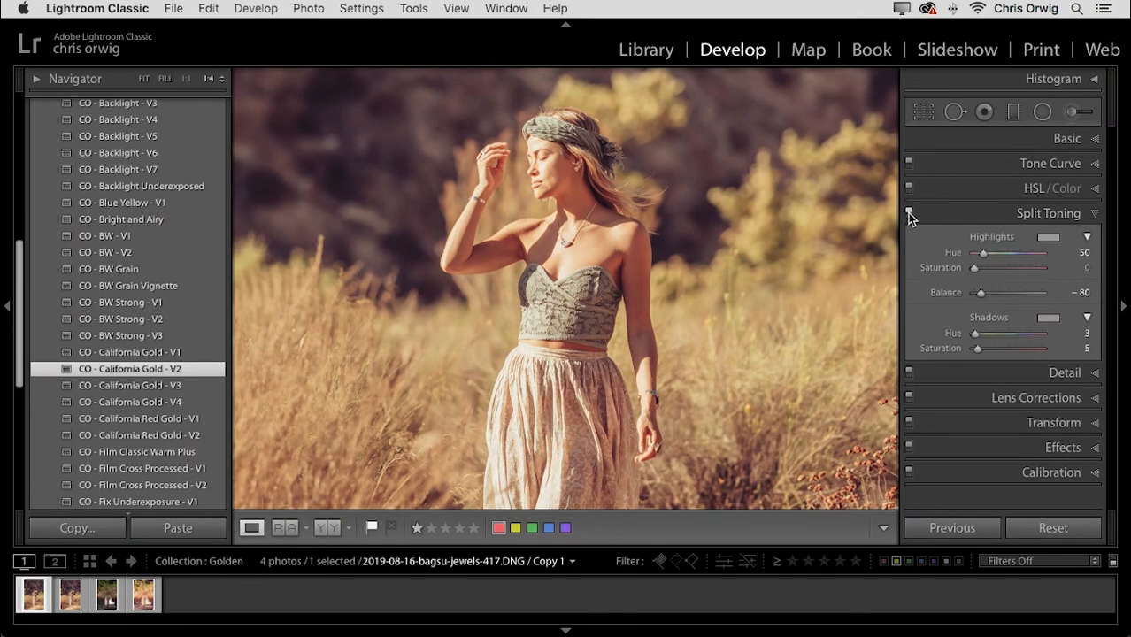
click(908, 213)
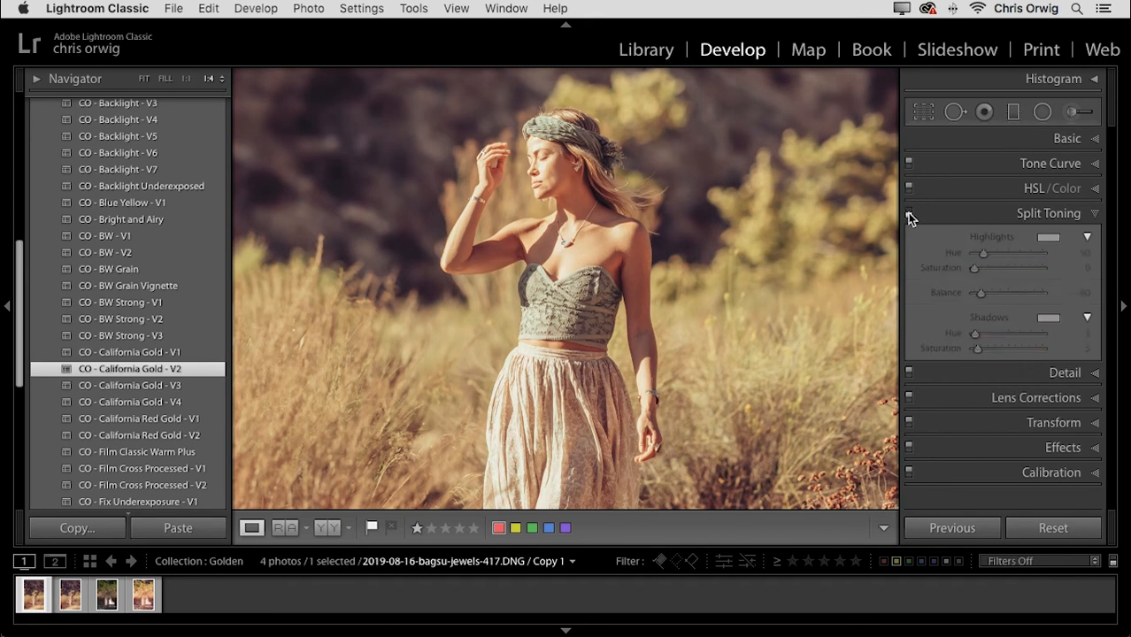
click(908, 214)
click(908, 213)
click(908, 213)
click(908, 213)
click(908, 213)
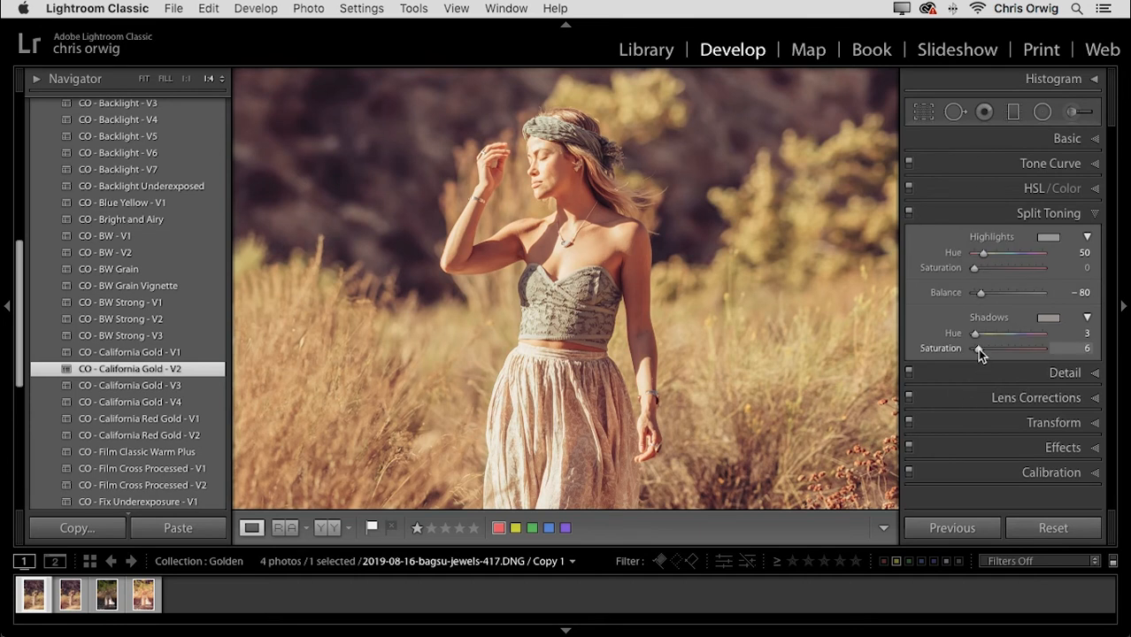
- Try a small shift of the split toning shadow saturation and reset that setting to its default
mouse_move(977, 349)
mouse_down()
mouse_move(1016, 353)
mouse_move(981, 356)
mouse_up()
double_click(939, 352)
click(1044, 212)
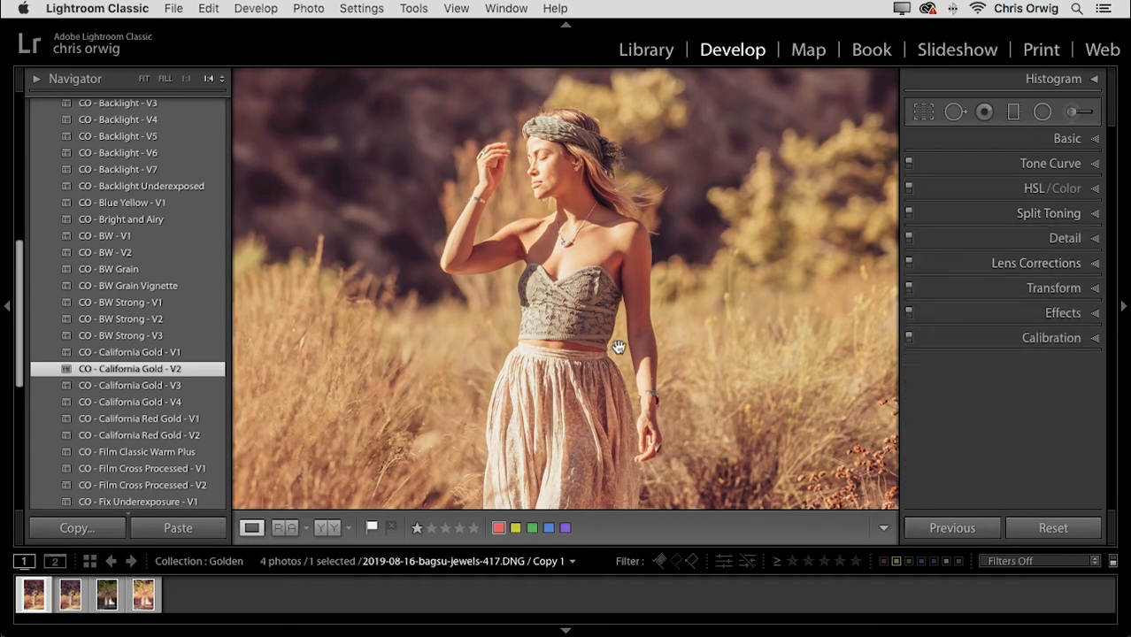
- Reapply California Gold - V2 and fine-tune it to Exposure +1.55, Contrast −64, Highlights −92, Shadows +73 and Clarity +14
click(619, 348)
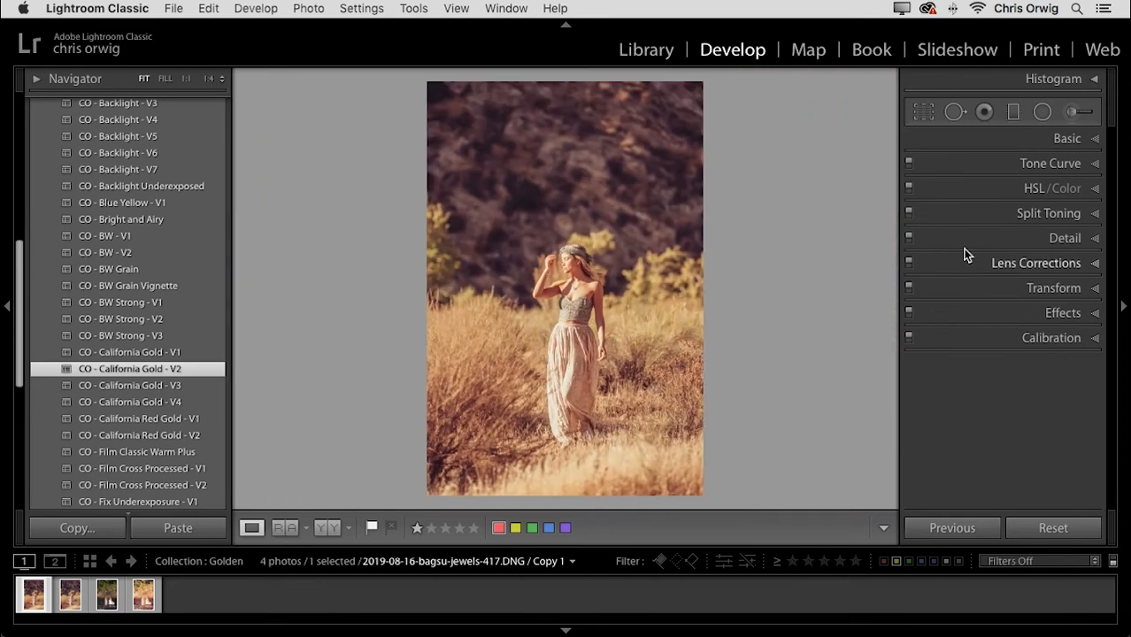
click(1068, 138)
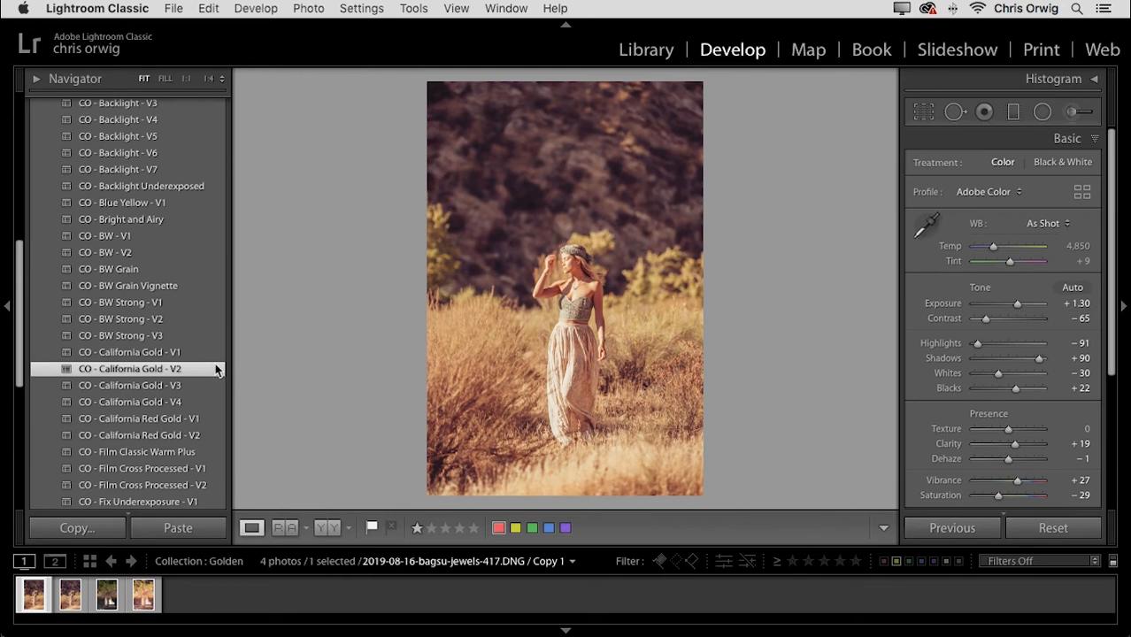
click(177, 373)
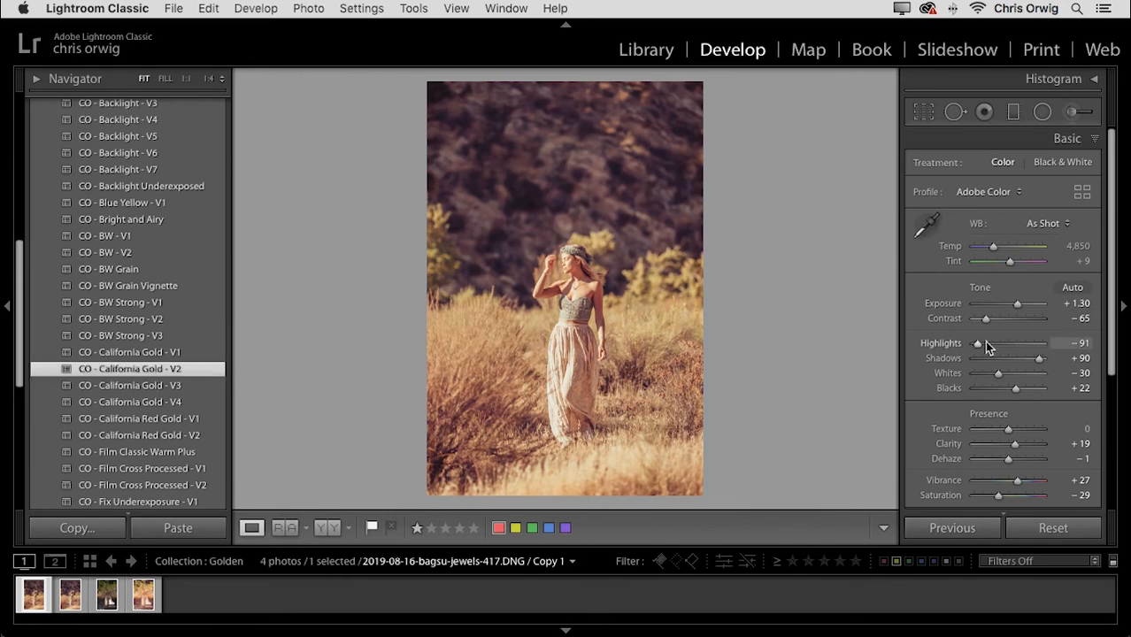
drag(1015, 305, 976, 345)
mouse_move(1039, 359)
mouse_down()
mouse_move(1009, 358)
mouse_move(1028, 358)
mouse_up()
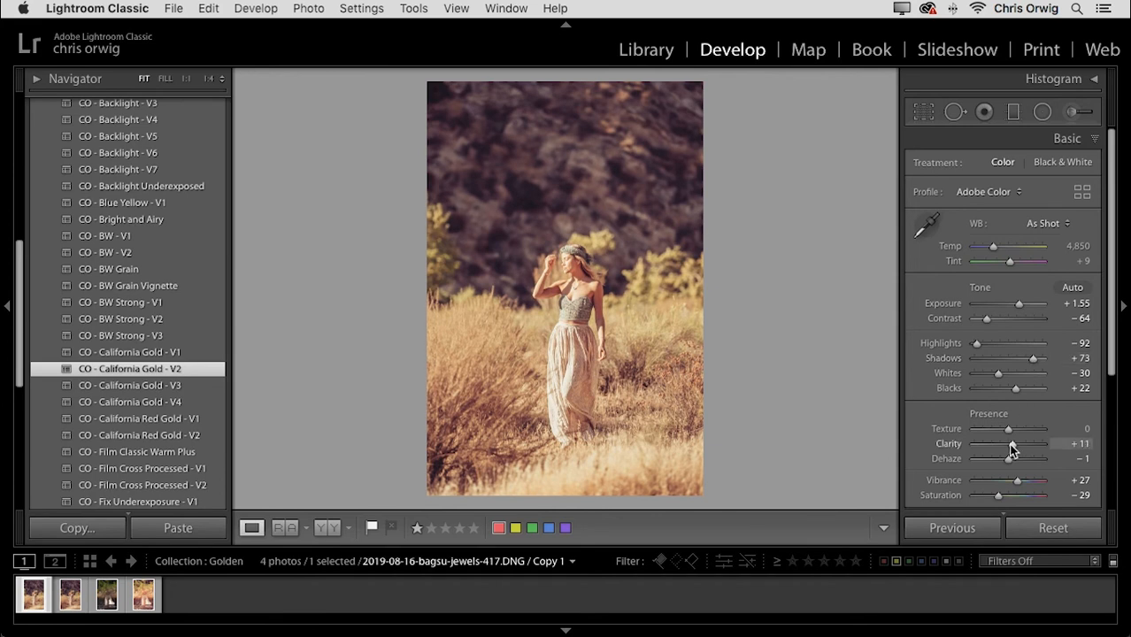
drag(1017, 446, 1012, 446)
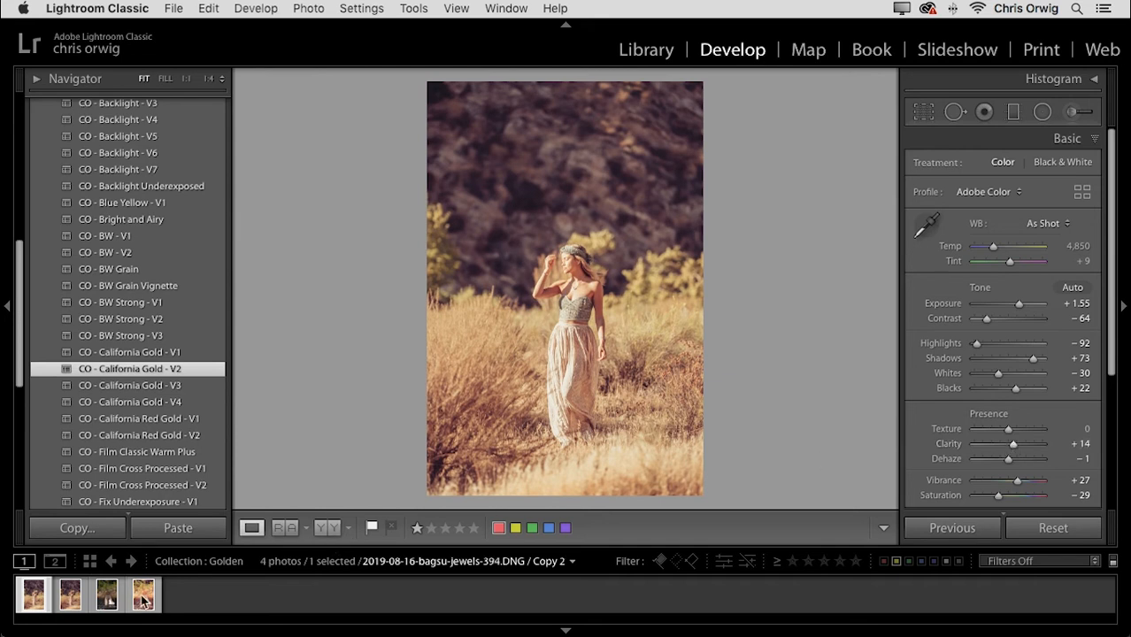
- Open the third photo of the collection, zoomed in on the woman, and apply the California Gold - V1 preset
click(106, 601)
drag(594, 234, 654, 220)
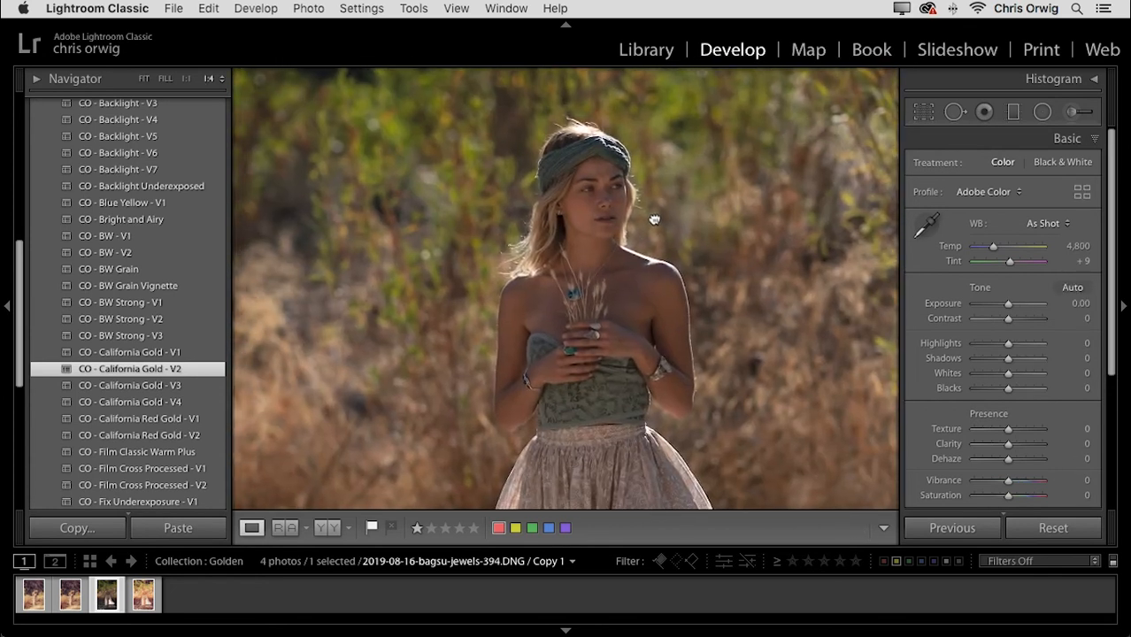
drag(417, 352, 413, 337)
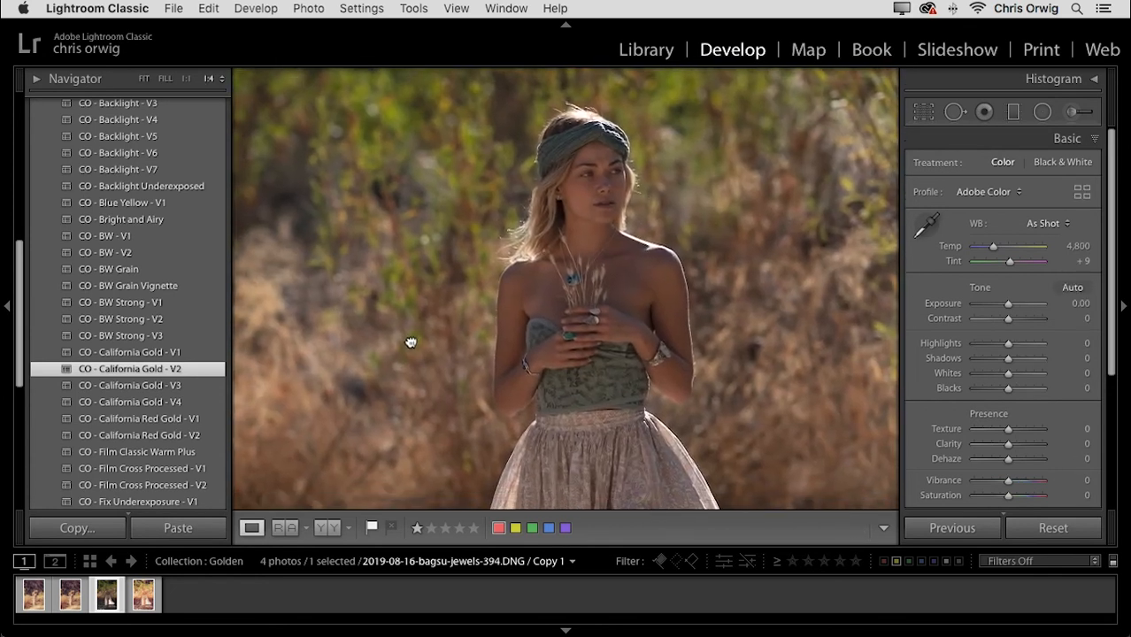
mouse_move(193, 354)
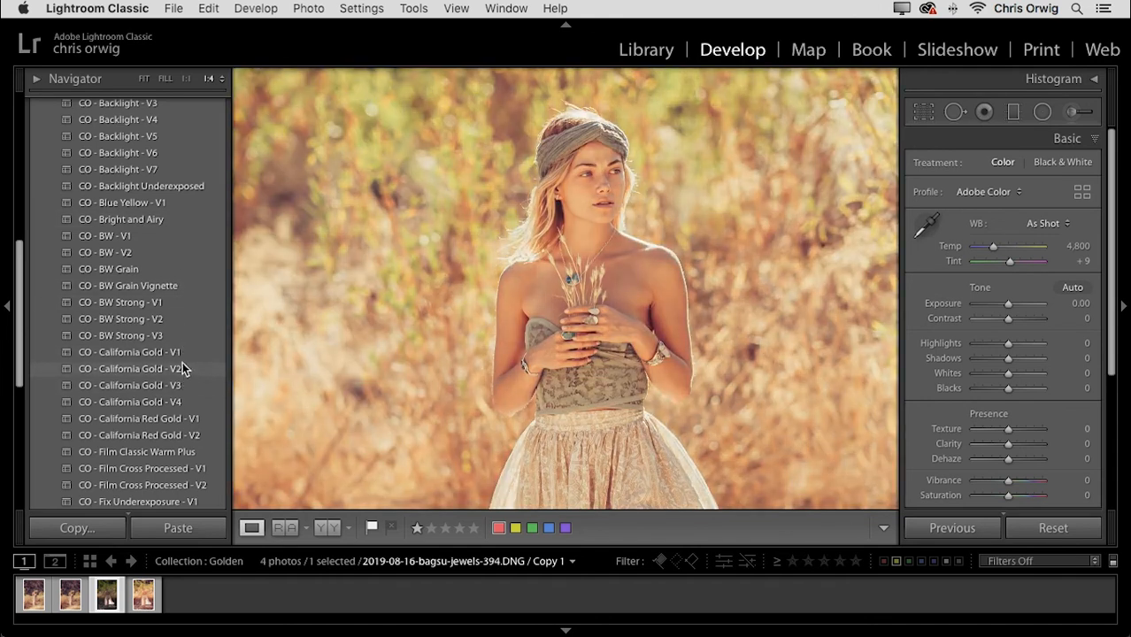
click(183, 354)
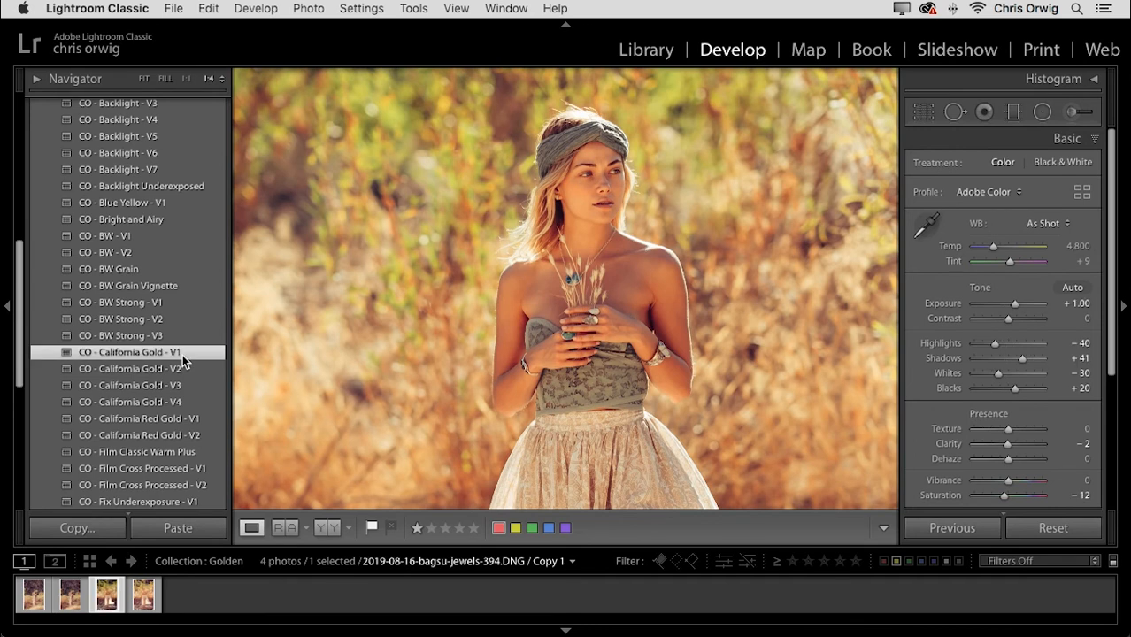
- View the whole photo, hide the toolbar, filmstrip and preset list for more space, and zoom in on the woman
drag(683, 347, 680, 299)
click(679, 299)
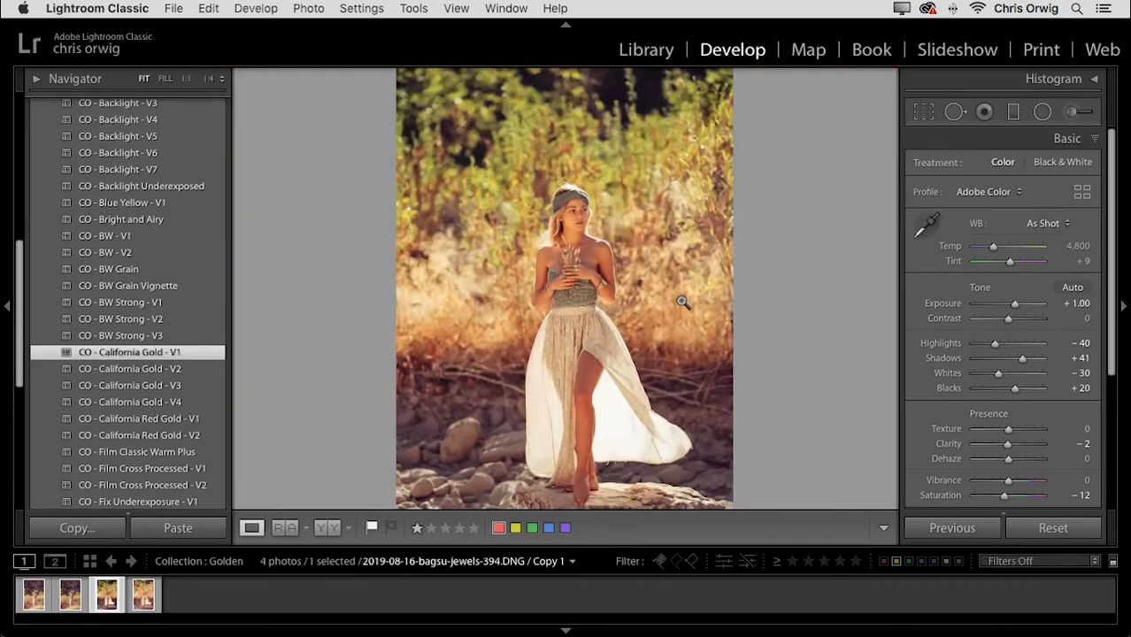
click(646, 305)
click(640, 287)
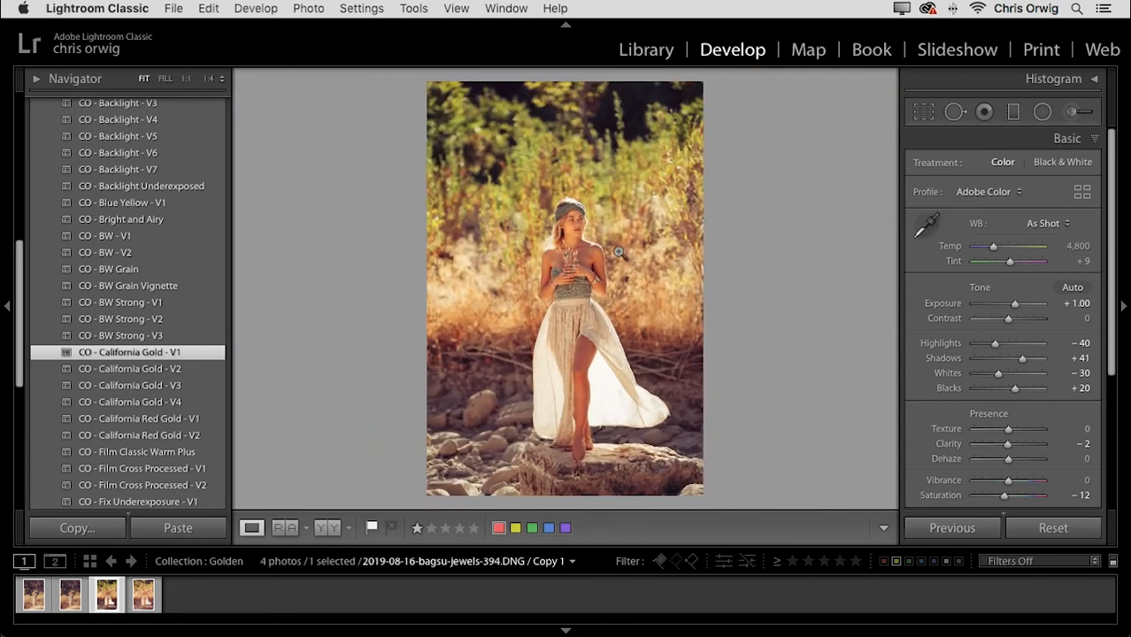
key(t)
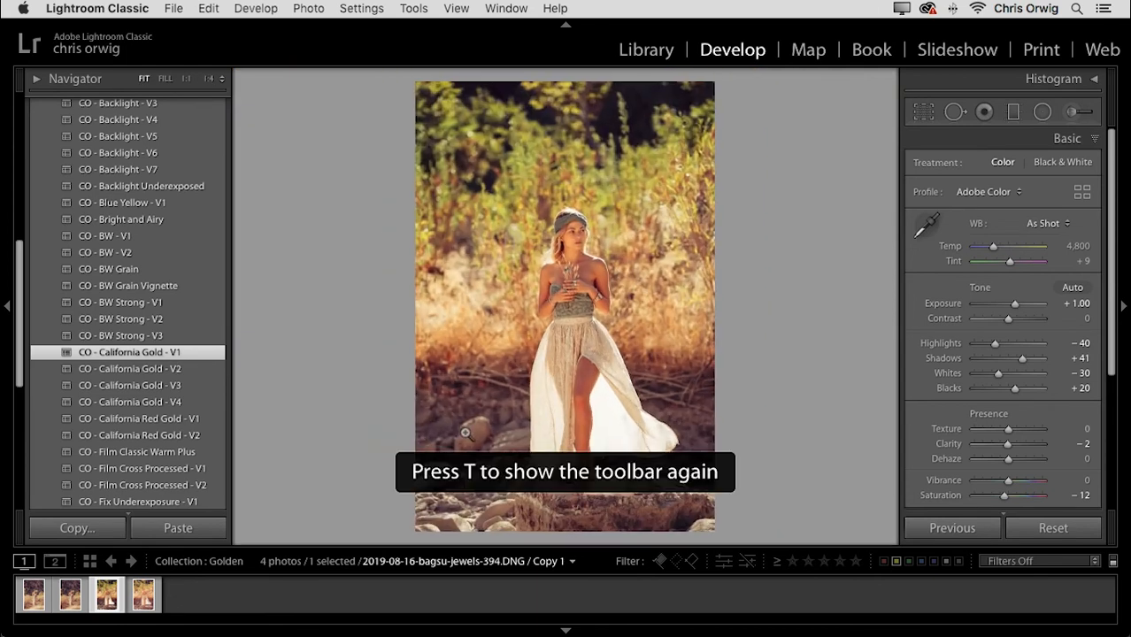
click(567, 631)
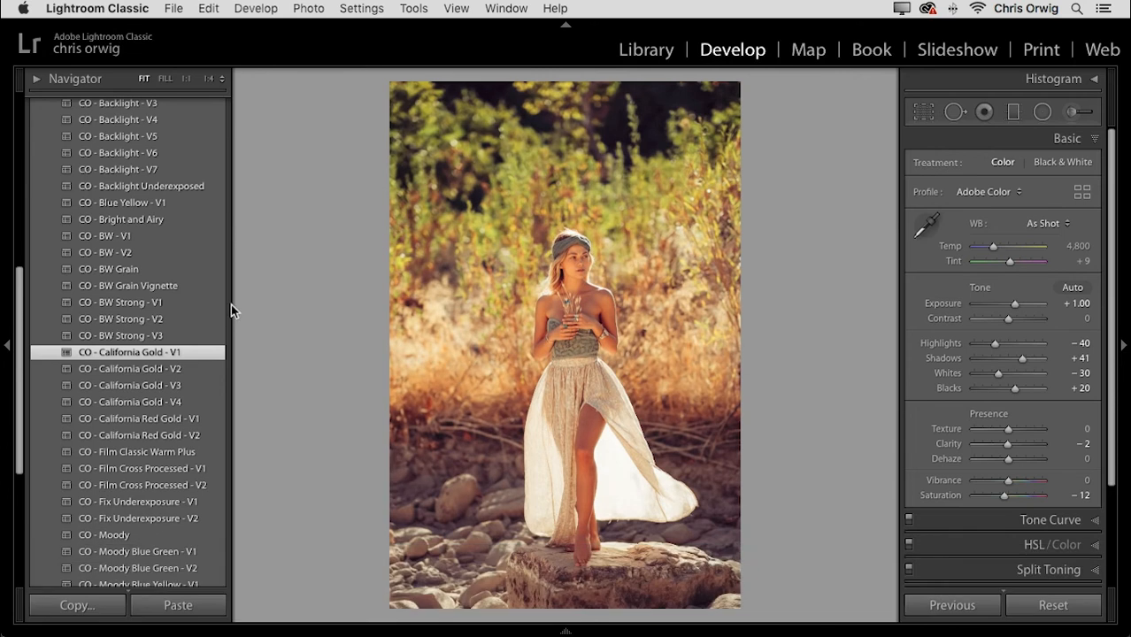
click(6, 347)
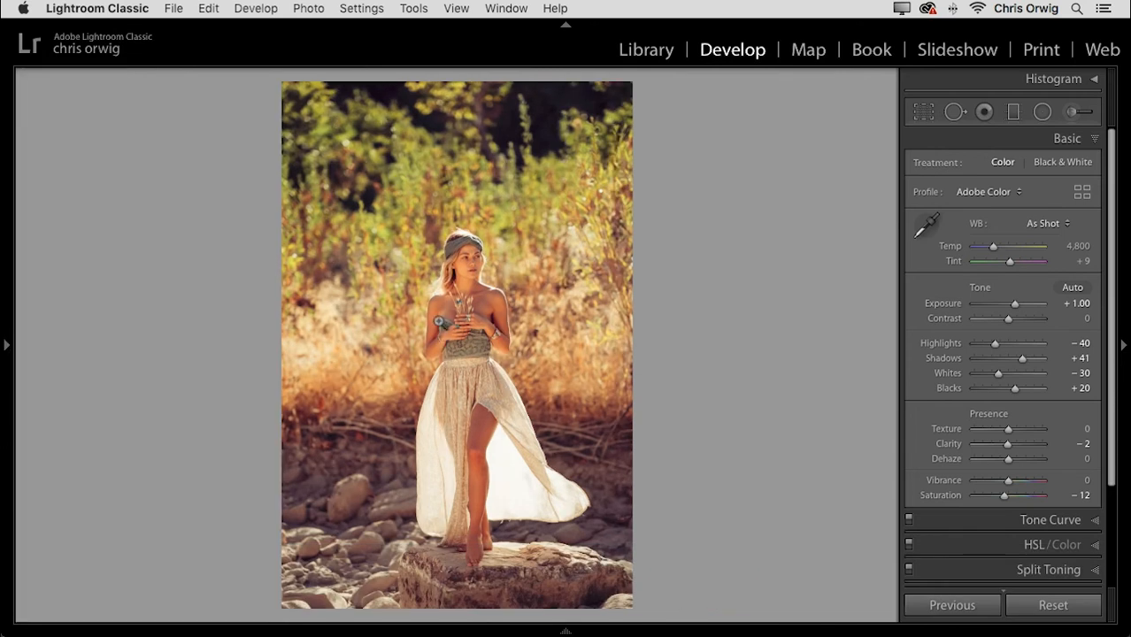
click(440, 322)
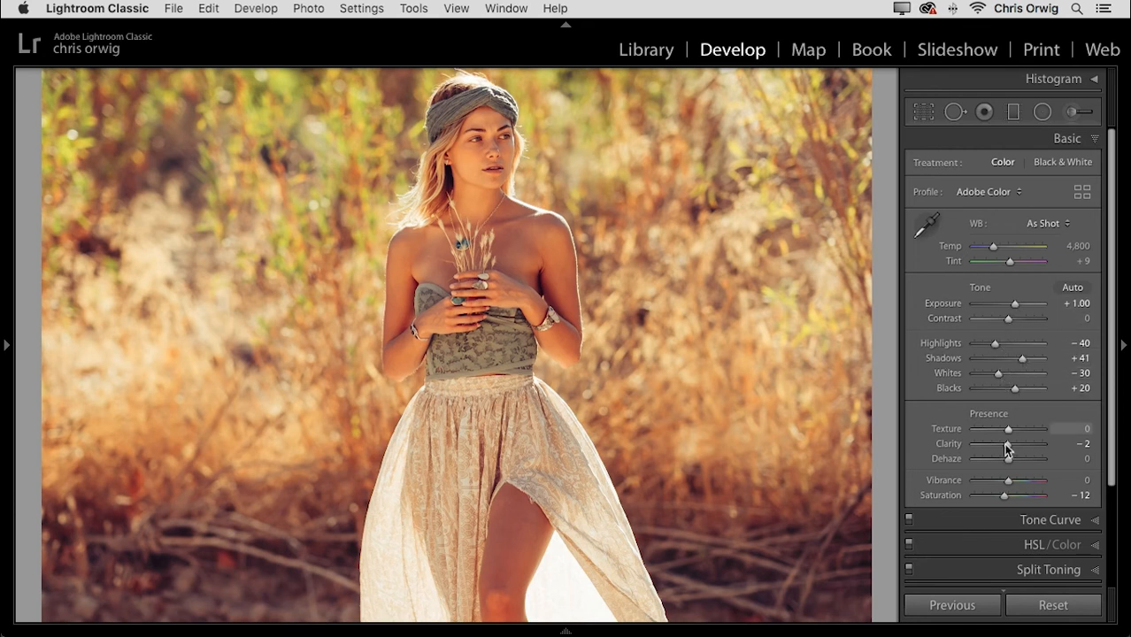
- Examine the preset's tone curve in the RGB, red and green channels
click(1047, 521)
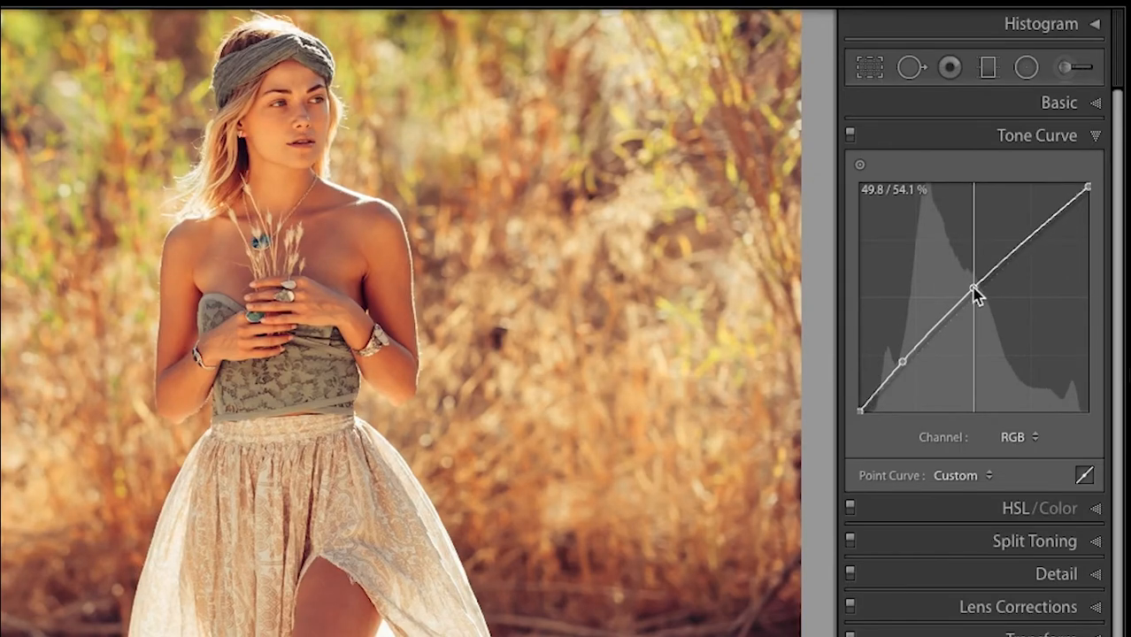
click(1022, 445)
click(1018, 453)
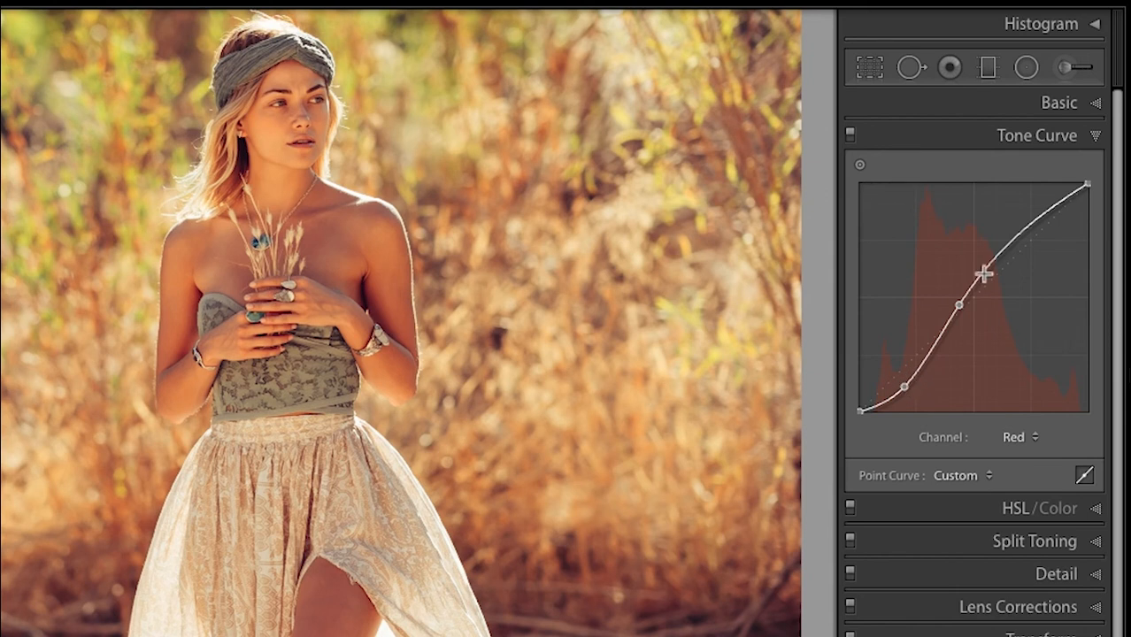
click(1012, 437)
click(1014, 450)
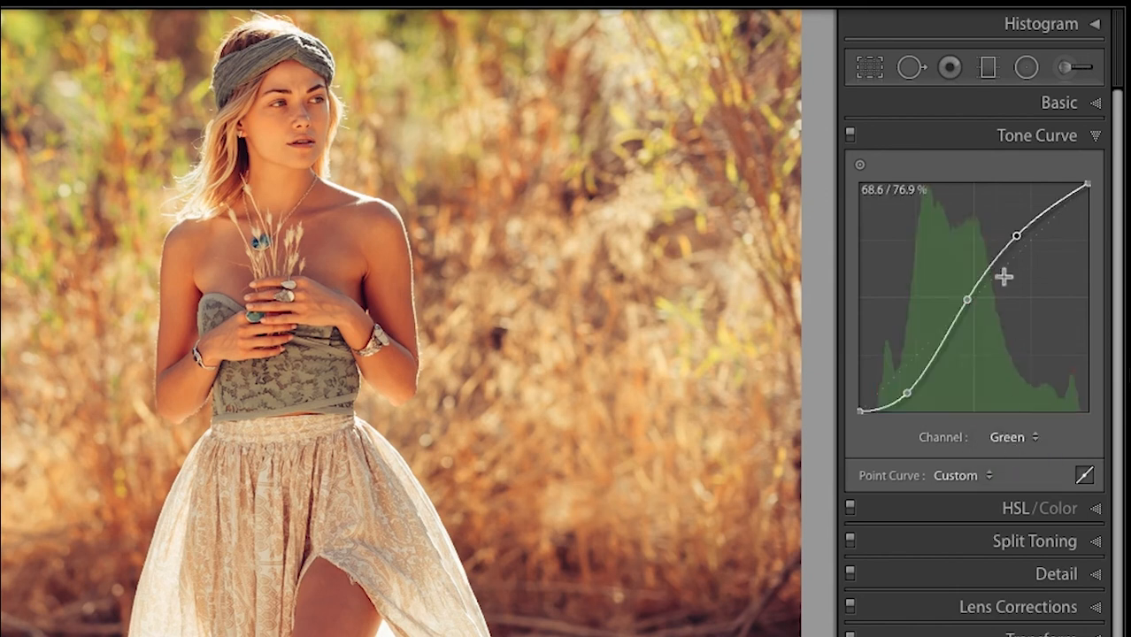
- Try lowering the shadow and highlight points of the blue channel's tone curve and undo the change
click(1016, 443)
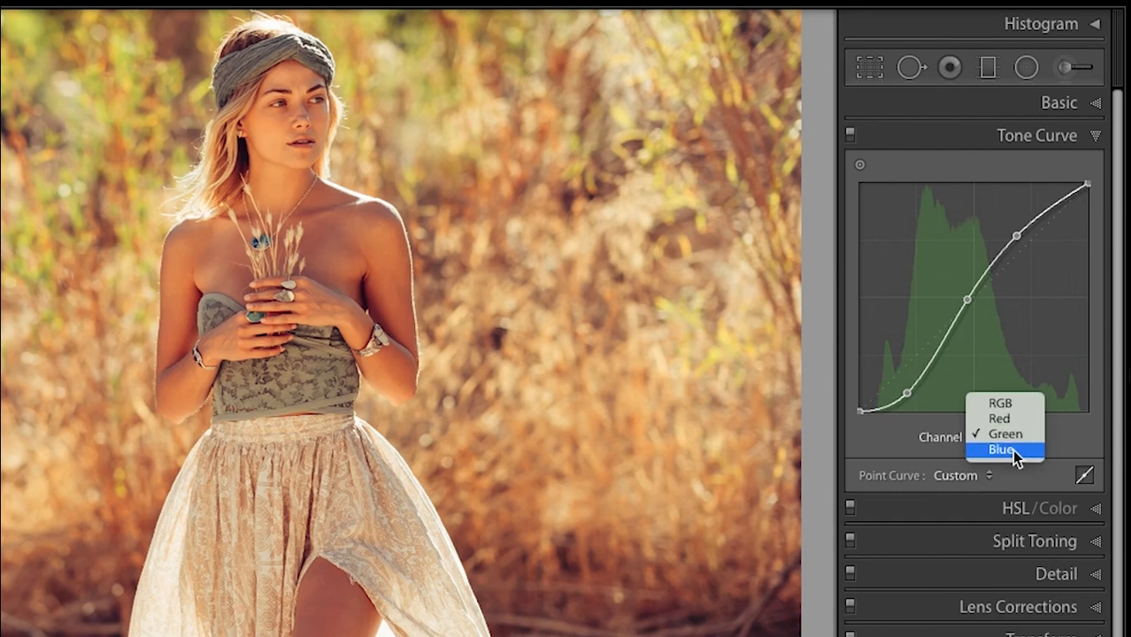
click(1011, 452)
drag(917, 379, 917, 383)
drag(1026, 240, 1059, 267)
key(ctrl+z)
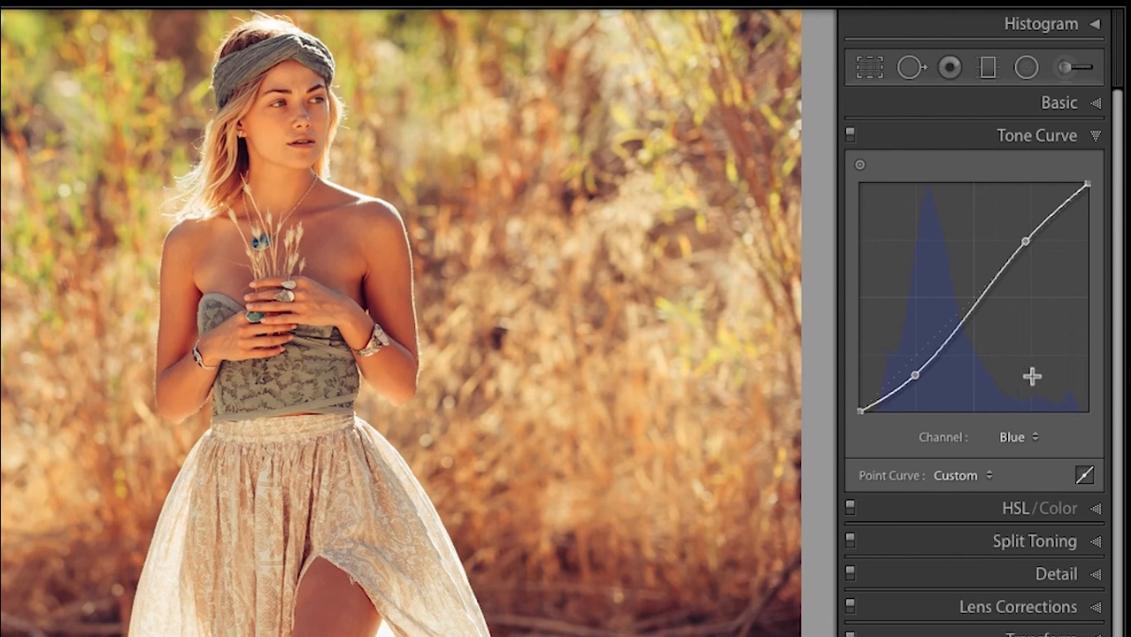
- Return the tone curve to the RGB channel and review the California Gold - V1 basic and curve settings
click(1015, 439)
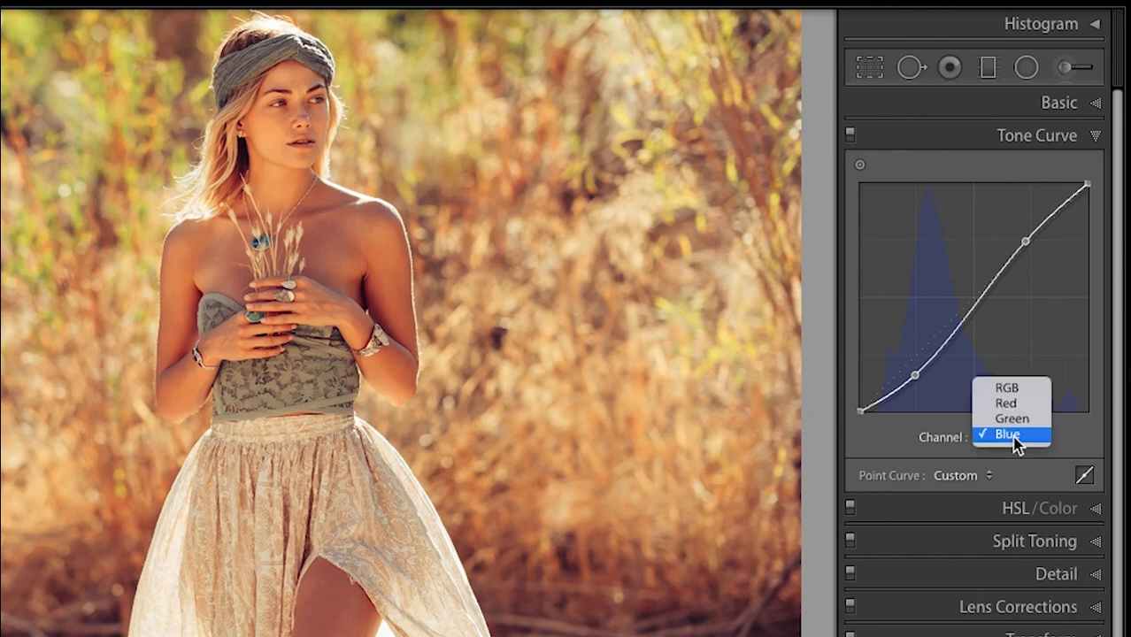
click(1018, 389)
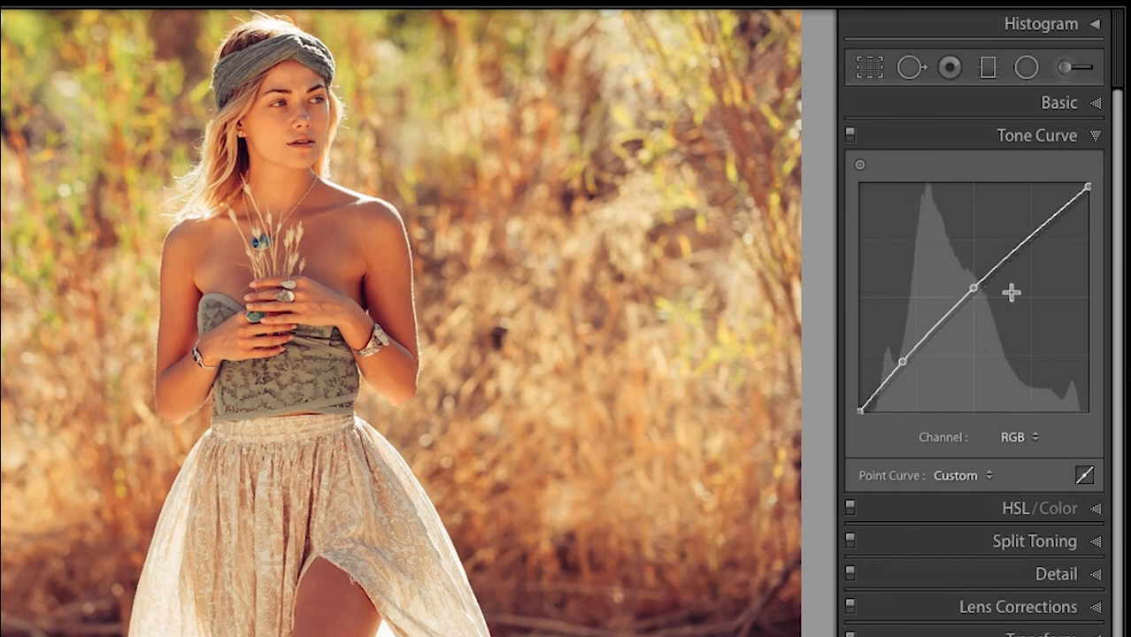
click(1044, 137)
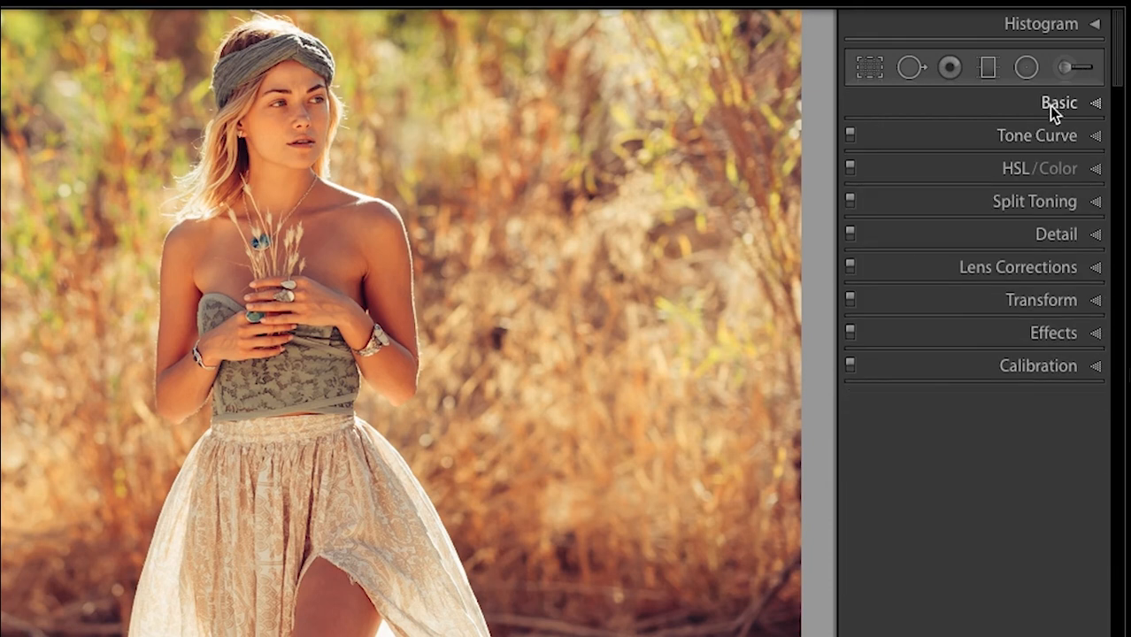
click(1052, 105)
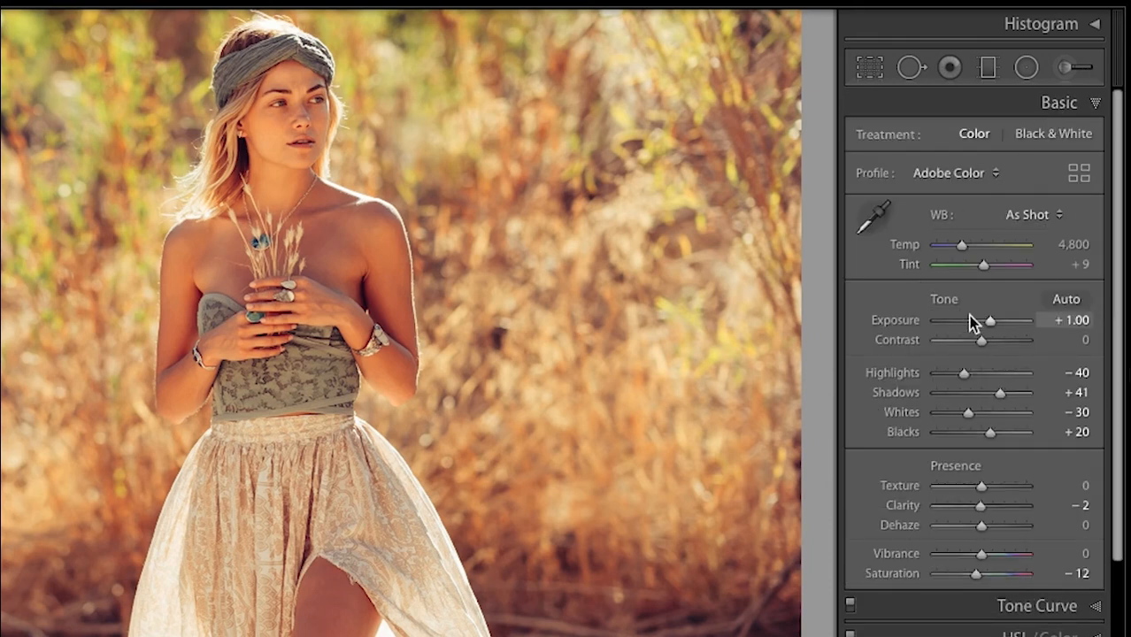
click(1045, 105)
click(1040, 139)
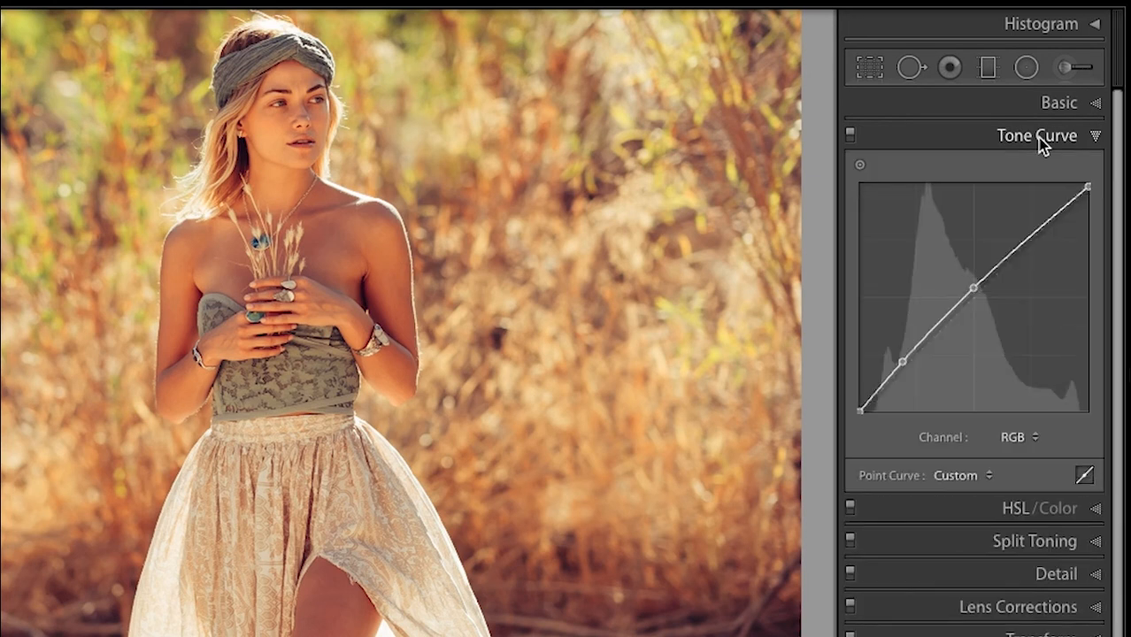
- Switch the tone curve to the blue channel and remove its shadow and highlight points
click(1016, 439)
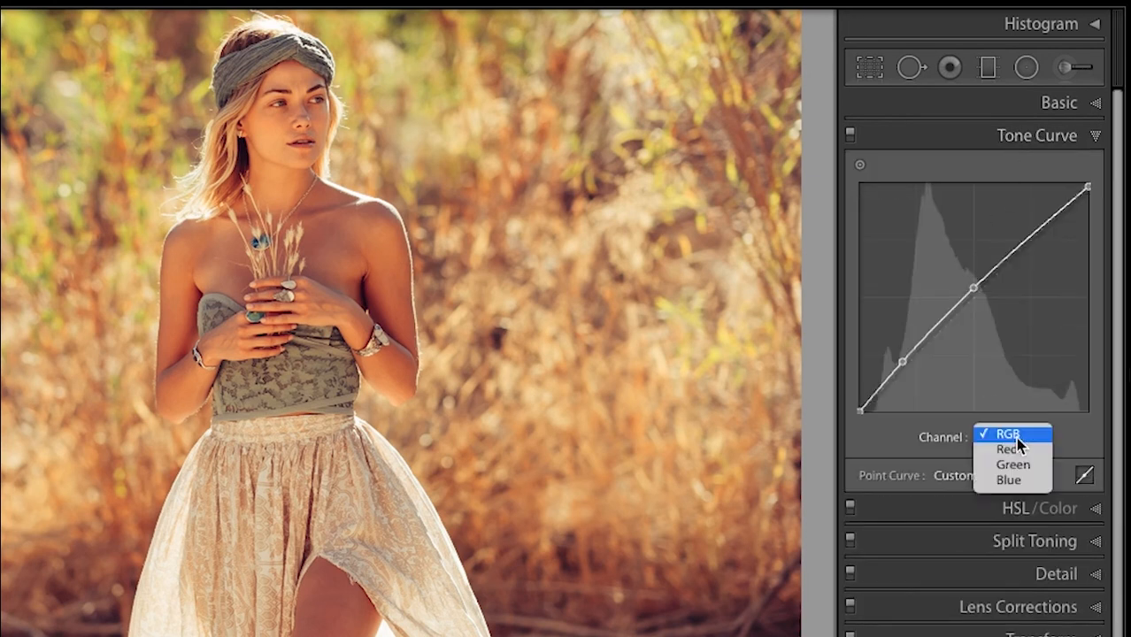
click(1018, 450)
click(1016, 447)
click(1016, 451)
click(1016, 438)
click(1013, 450)
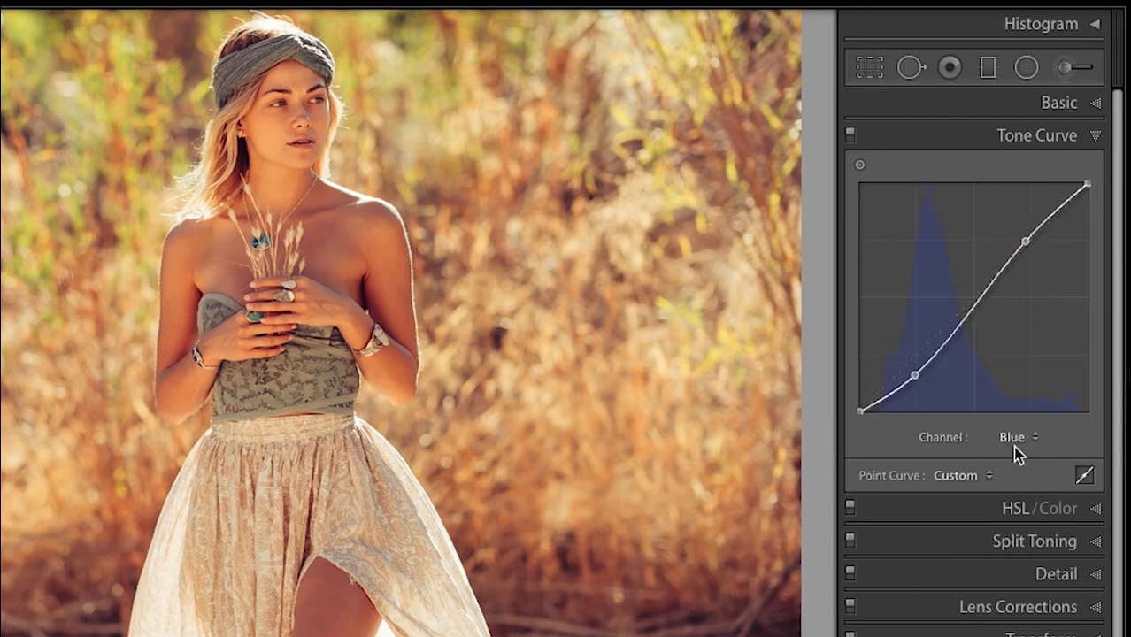
double_click(917, 377)
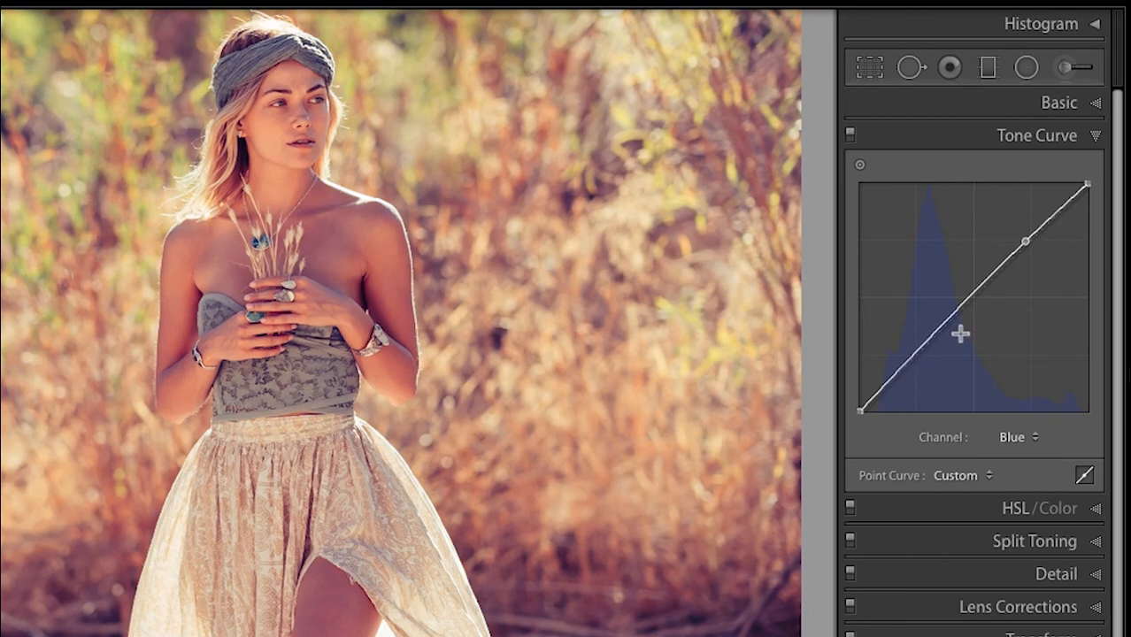
double_click(1024, 243)
- Try pulling the middle of the blue curve up and then down, and remove that point again
click(965, 310)
drag(965, 309, 930, 270)
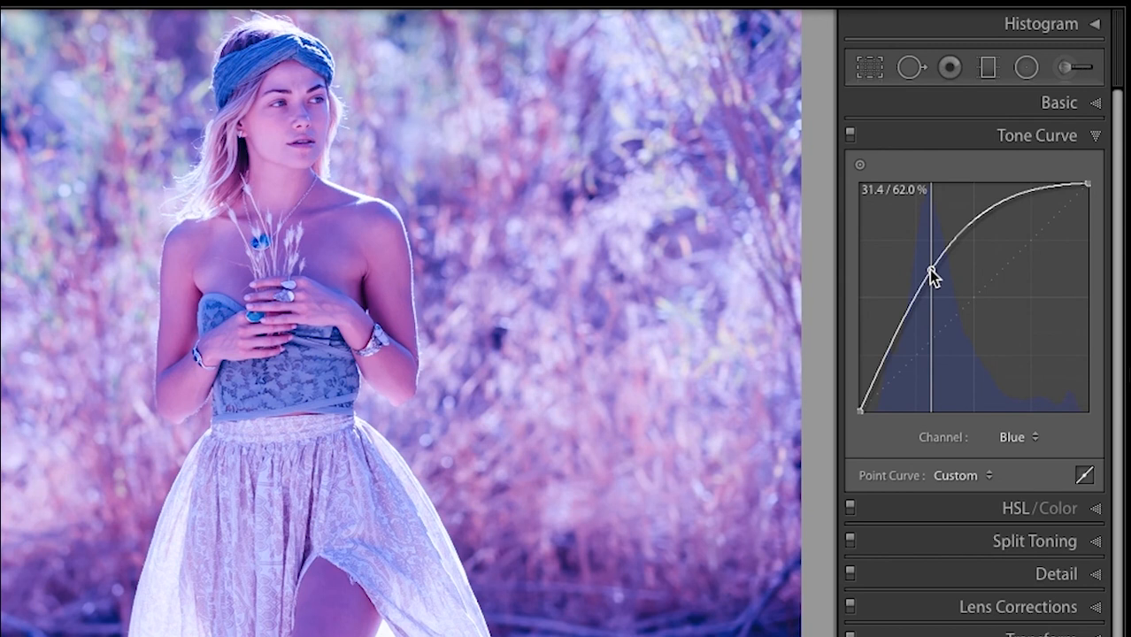
drag(928, 269, 1006, 345)
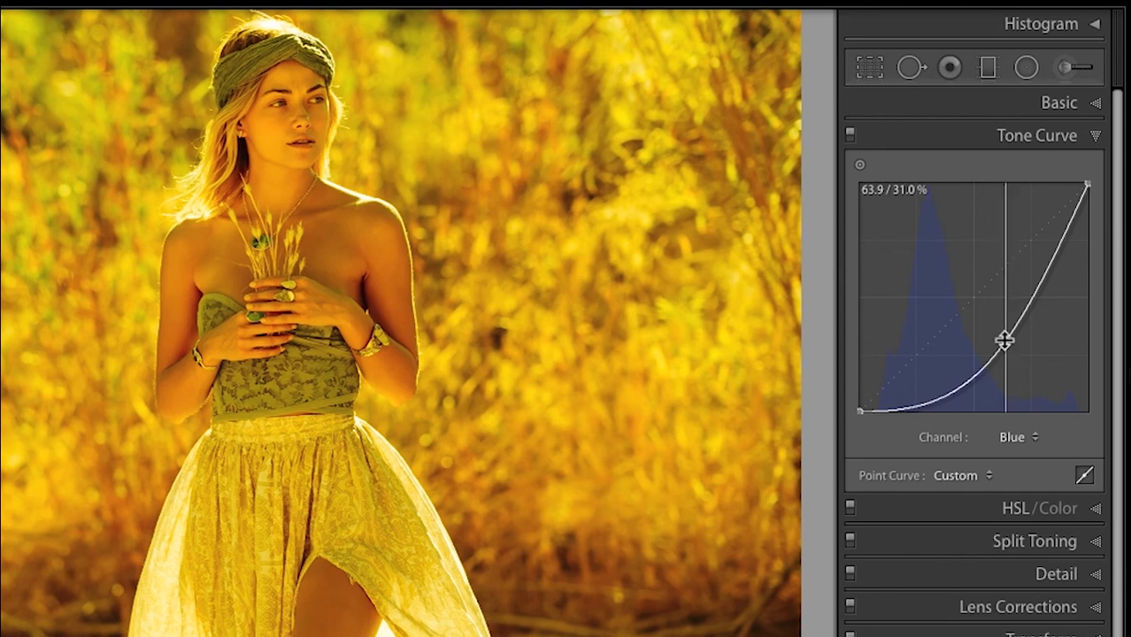
double_click(1004, 342)
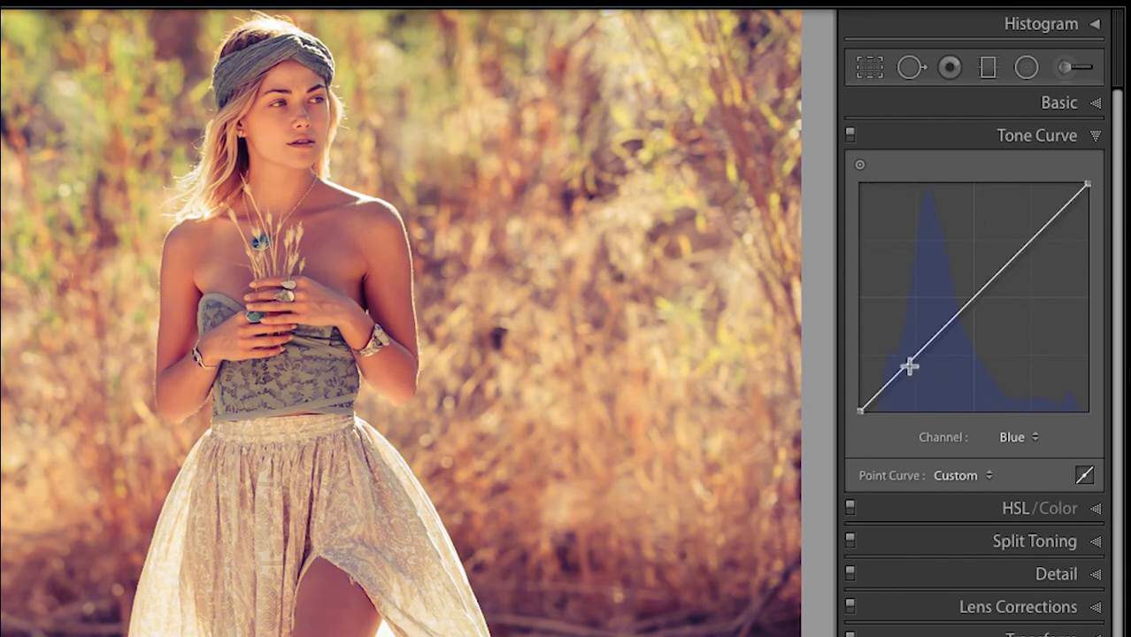
- Shape the blue channel into an S-curve with a lowered shadow point and a raised highlight point, then collapse the tone curve settings
drag(910, 364, 915, 369)
drag(1018, 265, 1010, 256)
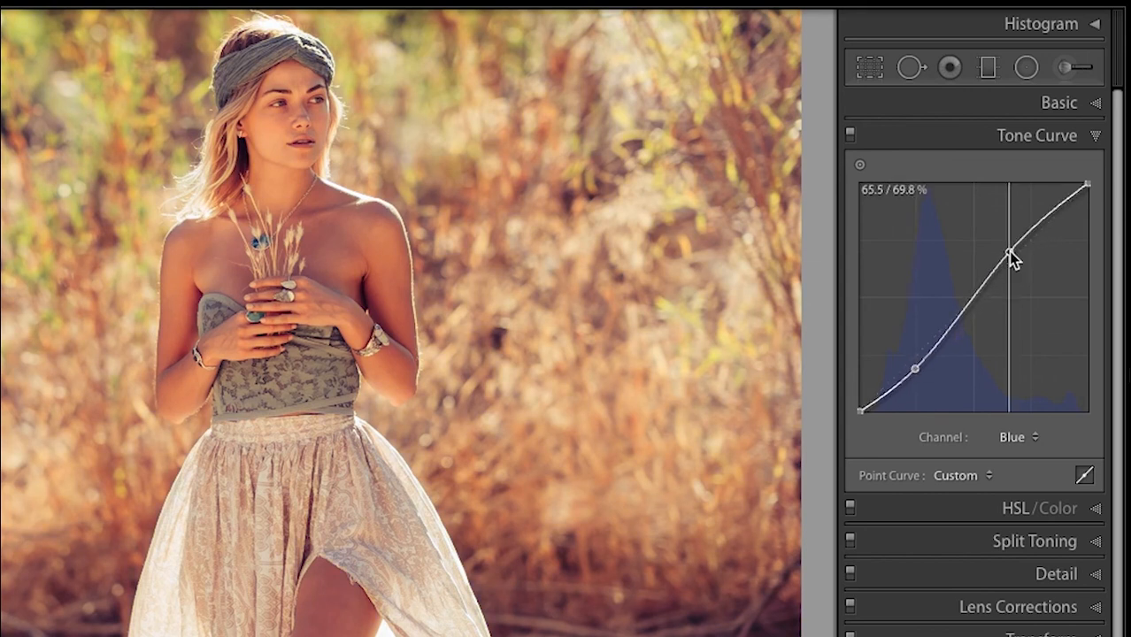
drag(916, 368, 920, 379)
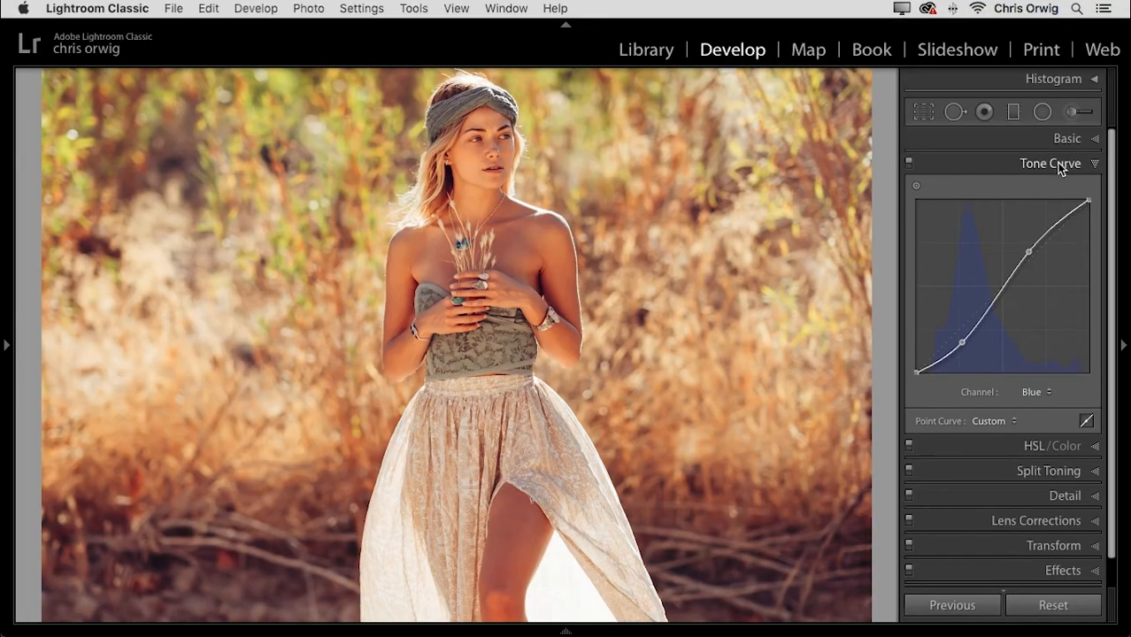
click(1061, 169)
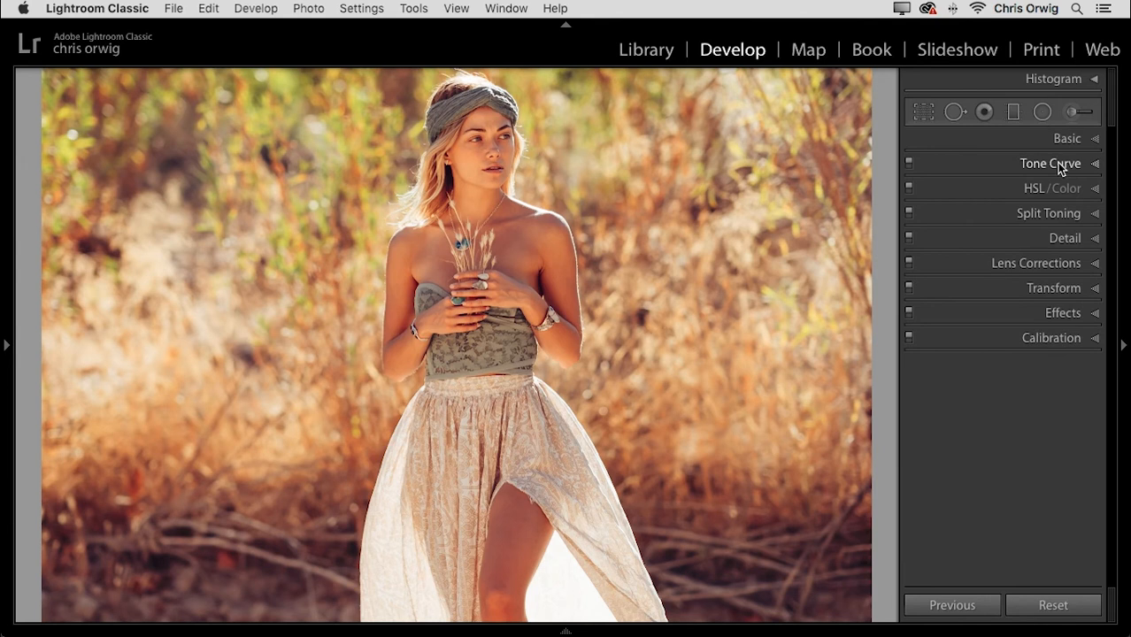
- Add a radial filter over the woman's upper body with exposure 0.65, shadows 25 and clarity -8
click(1043, 112)
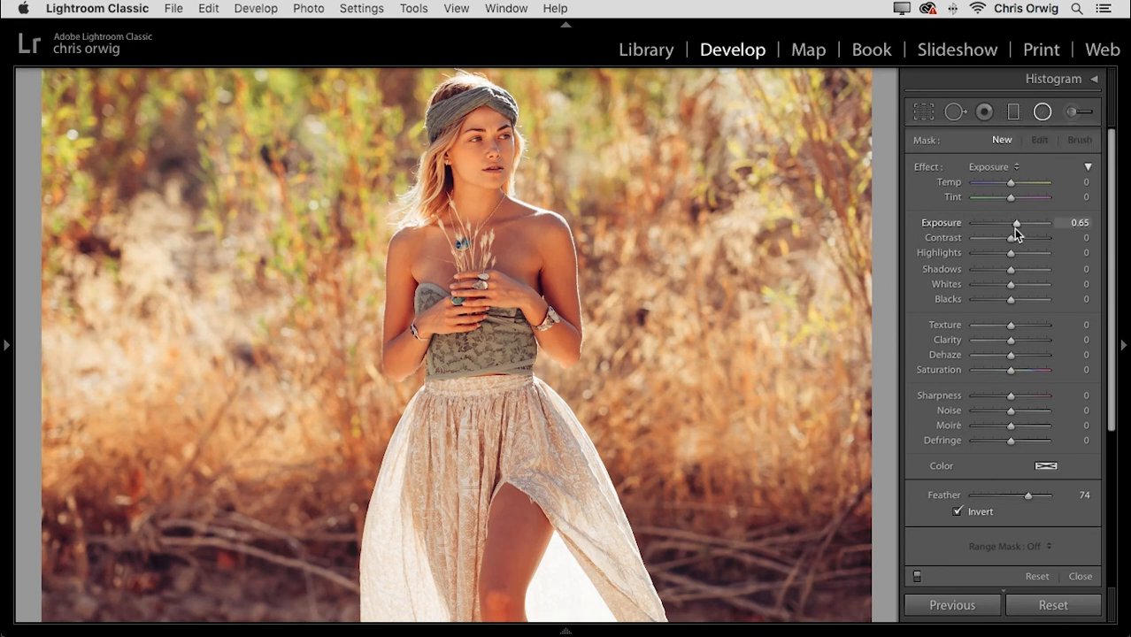
drag(1014, 270, 1022, 270)
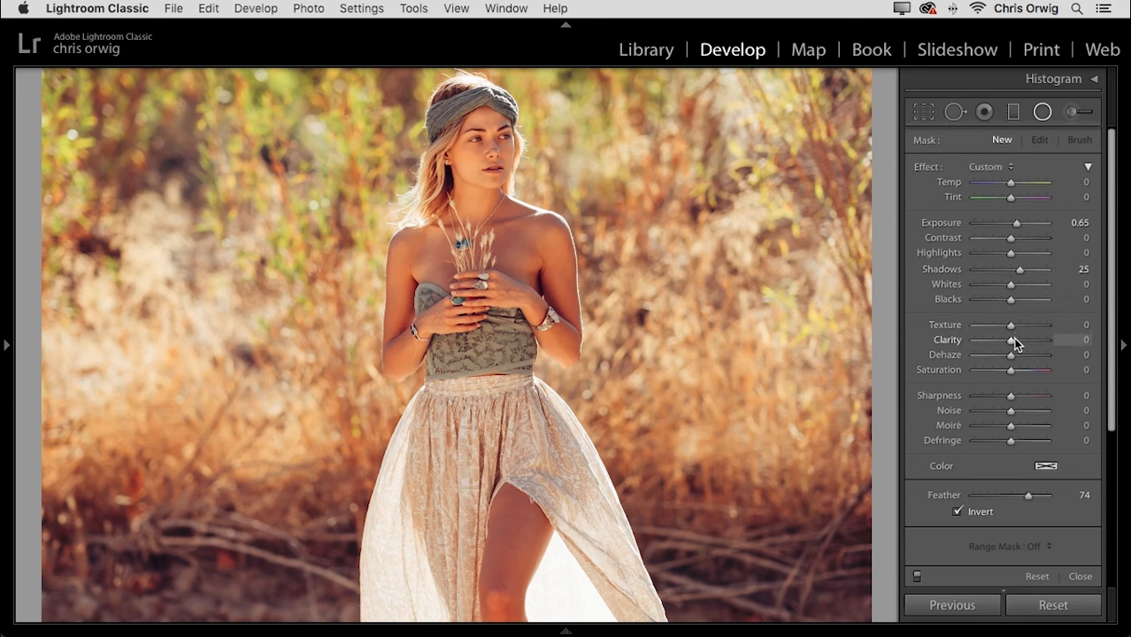
drag(1006, 339, 1005, 339)
drag(592, 363, 695, 469)
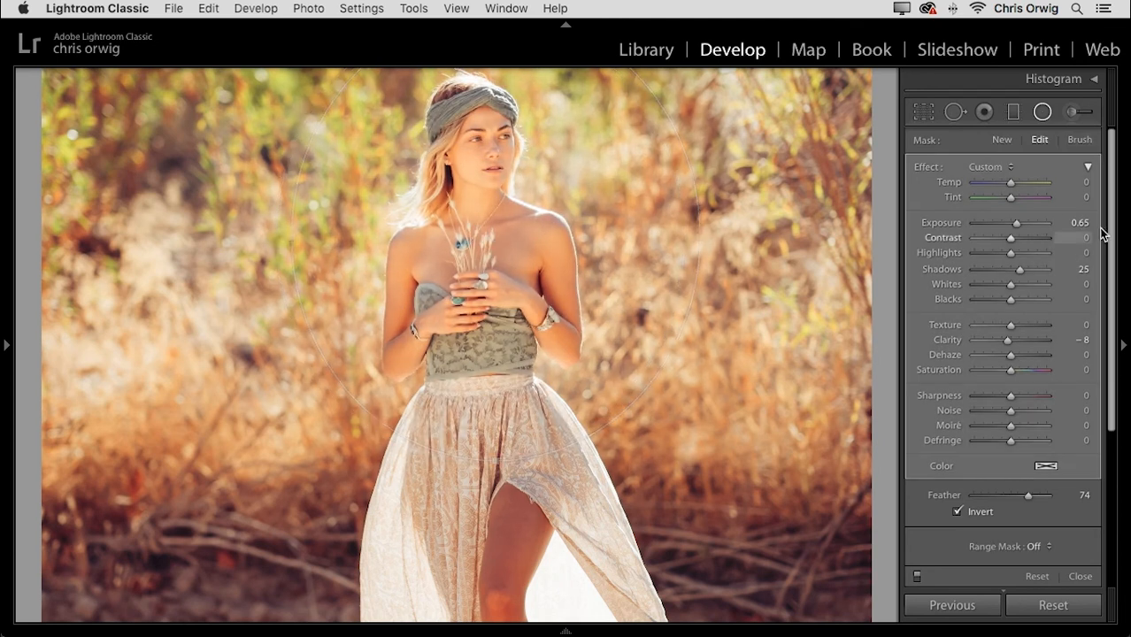
- Set the radial filter's saturation to 16, exposure to 0.64 and contrast to 29, and reposition it over the woman
drag(1016, 370, 1016, 370)
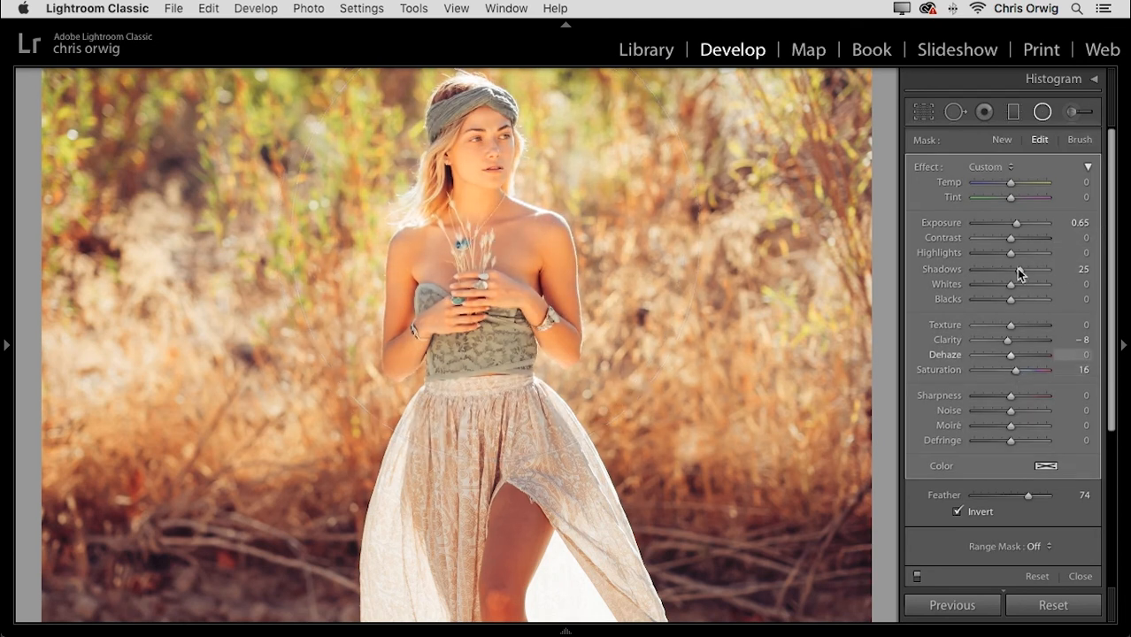
drag(1016, 223, 1020, 238)
drag(454, 235, 504, 266)
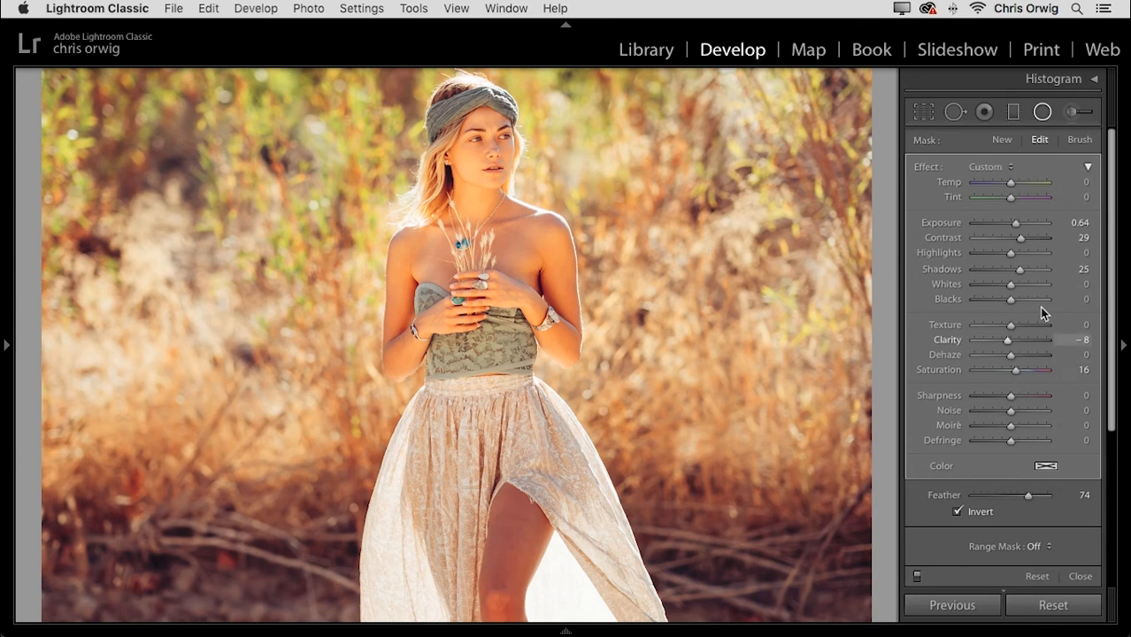
- Set the radial filter's overall amount to 17 and compare the photo with and without the filter
click(1089, 168)
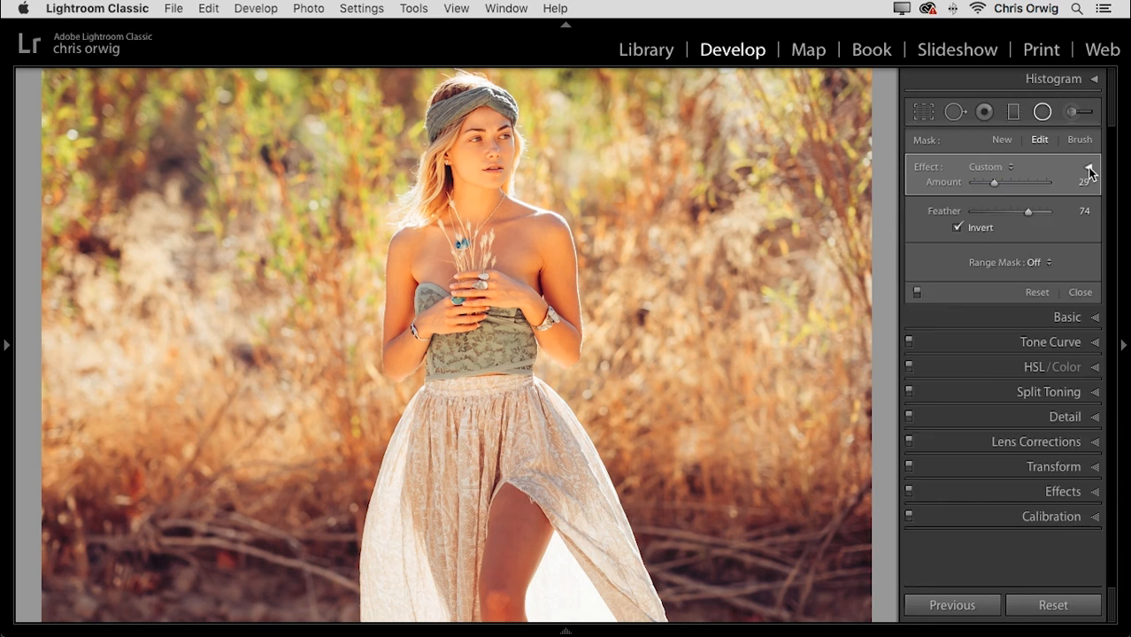
click(981, 182)
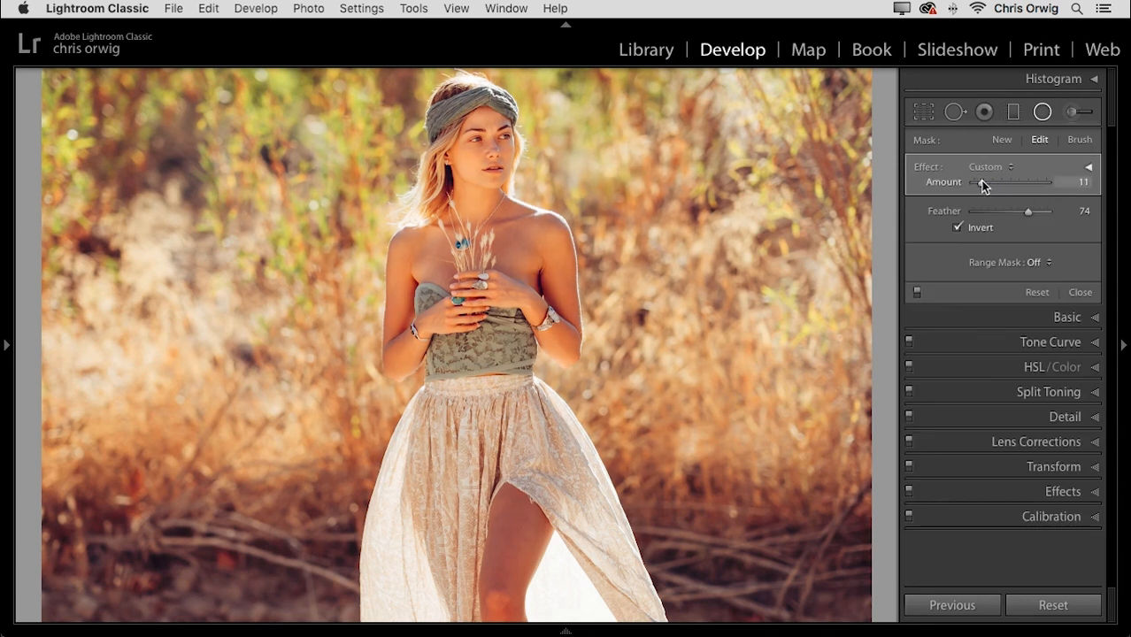
click(917, 292)
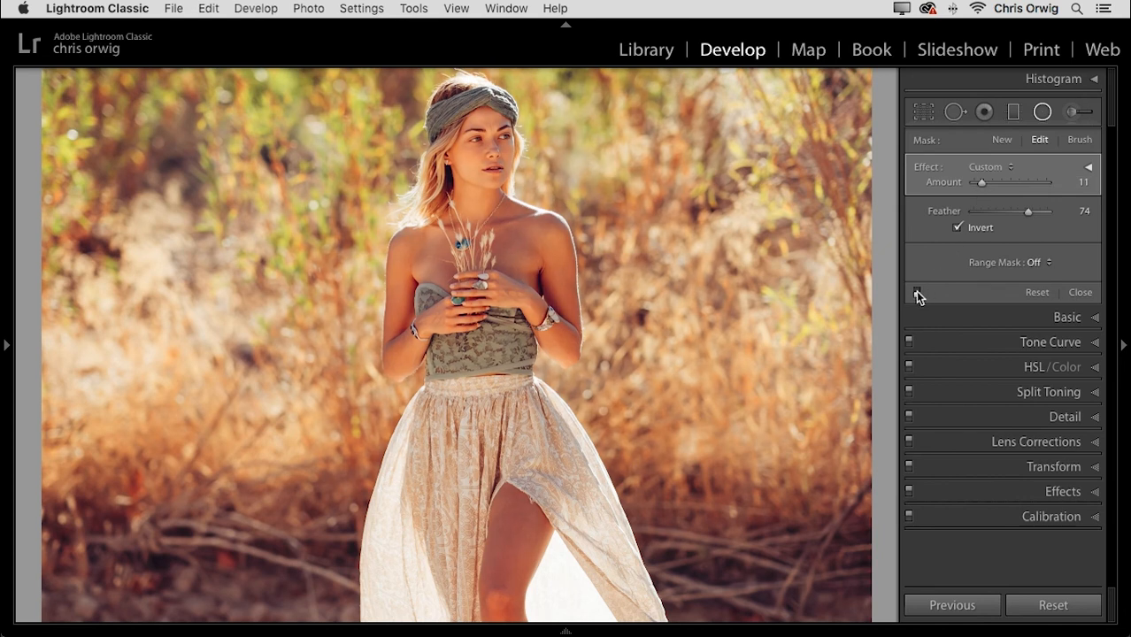
click(917, 292)
drag(985, 183, 983, 181)
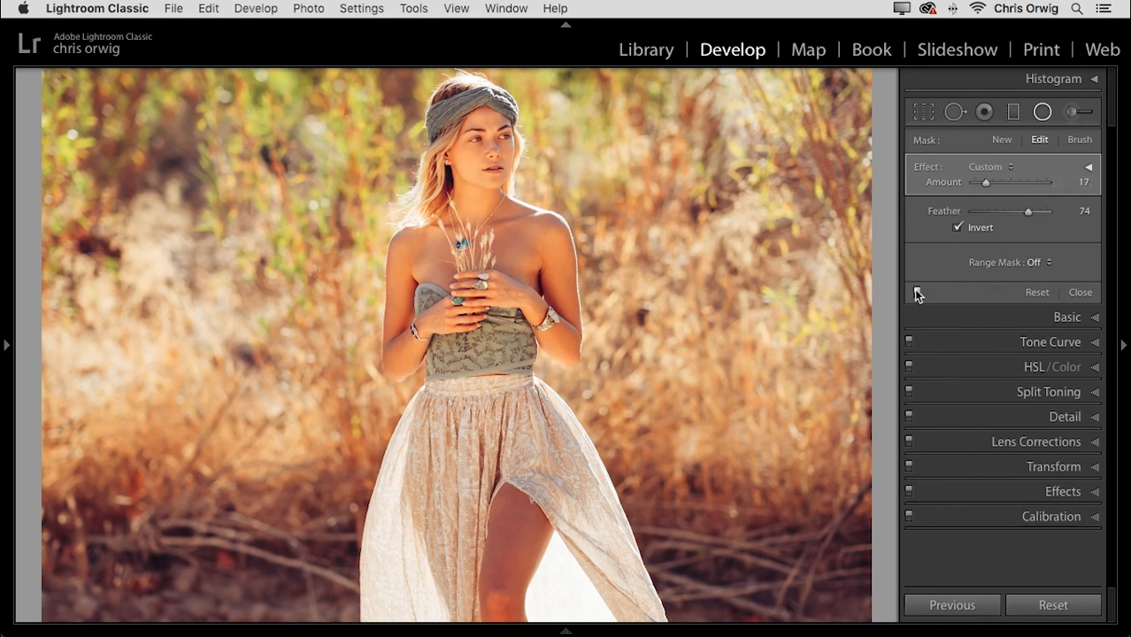
click(916, 291)
click(915, 291)
- Extend the radial filter's mask down the woman's leg with a brush of size 6 and flow 91
key(z)
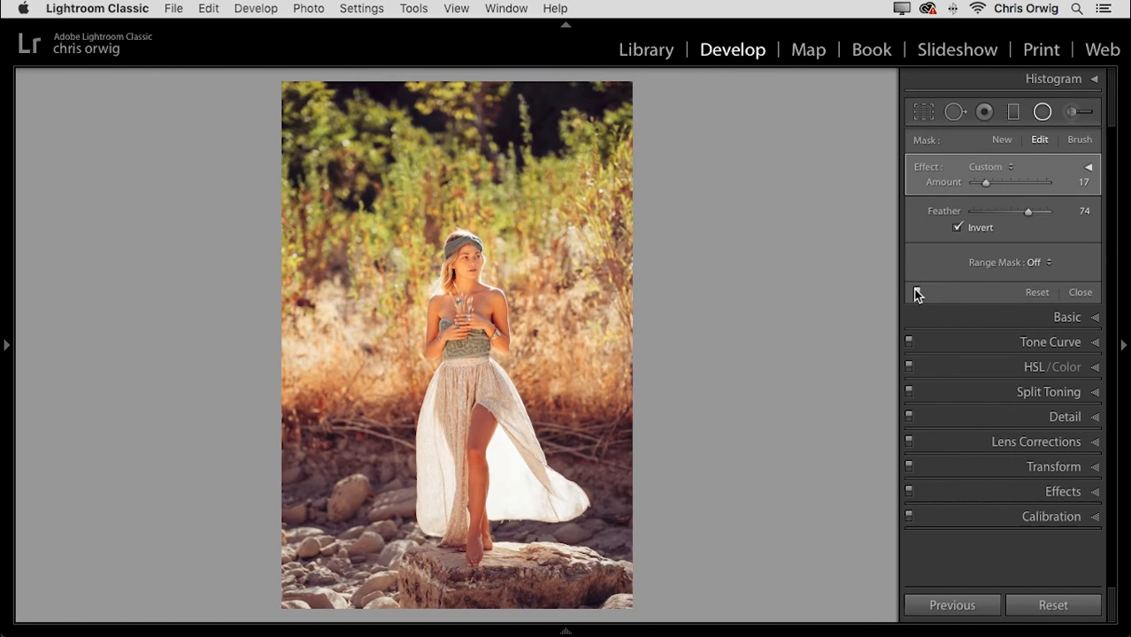
mouse_move(566, 421)
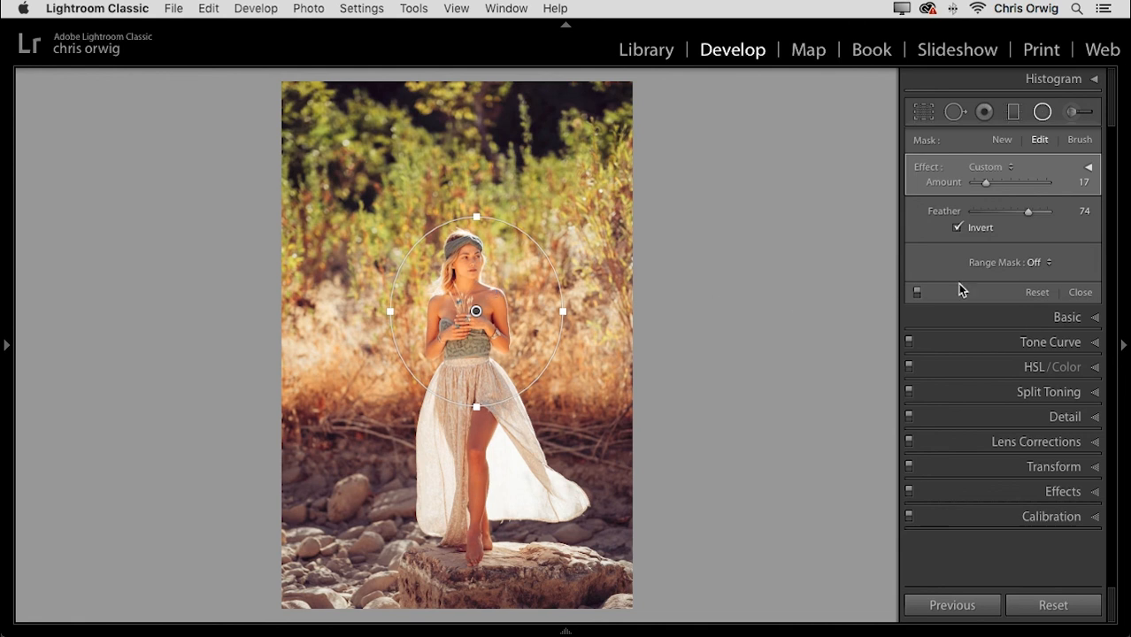
click(1082, 139)
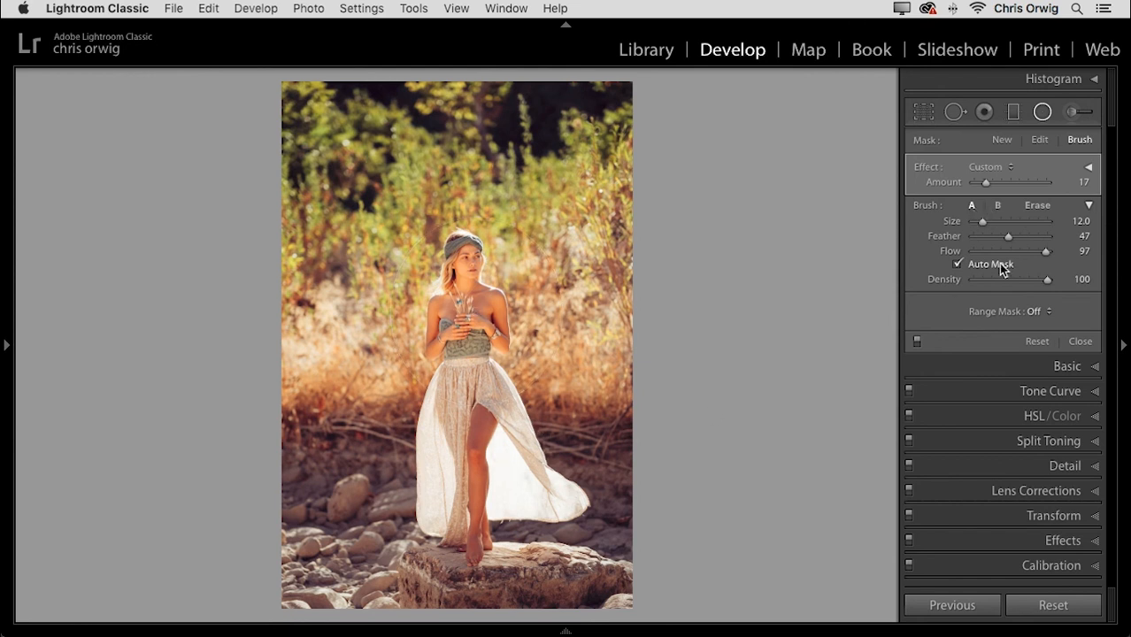
drag(982, 223, 977, 223)
drag(1045, 251, 1040, 252)
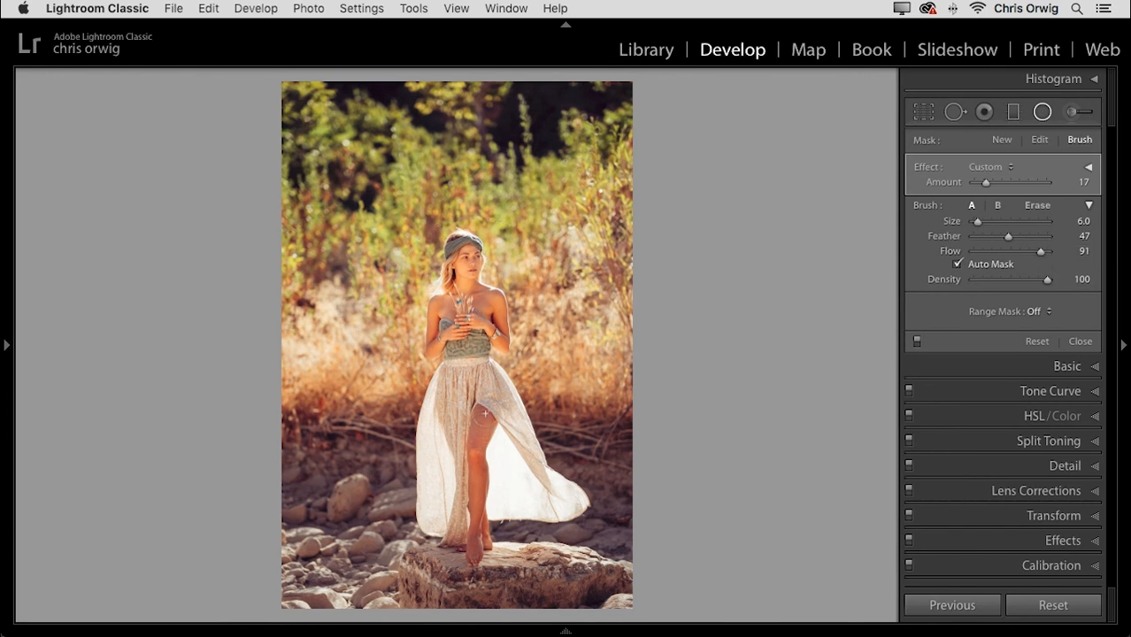
drag(479, 416, 471, 568)
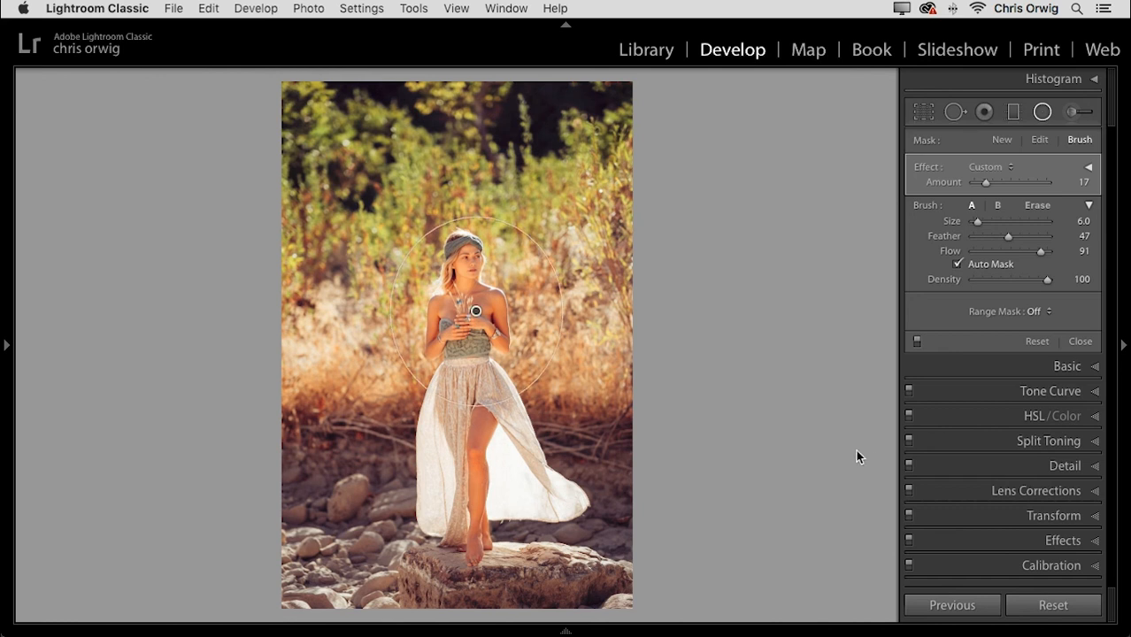
- Compare the zoomed-in portrait with and without the radial filter and finish editing the filter
key(z)
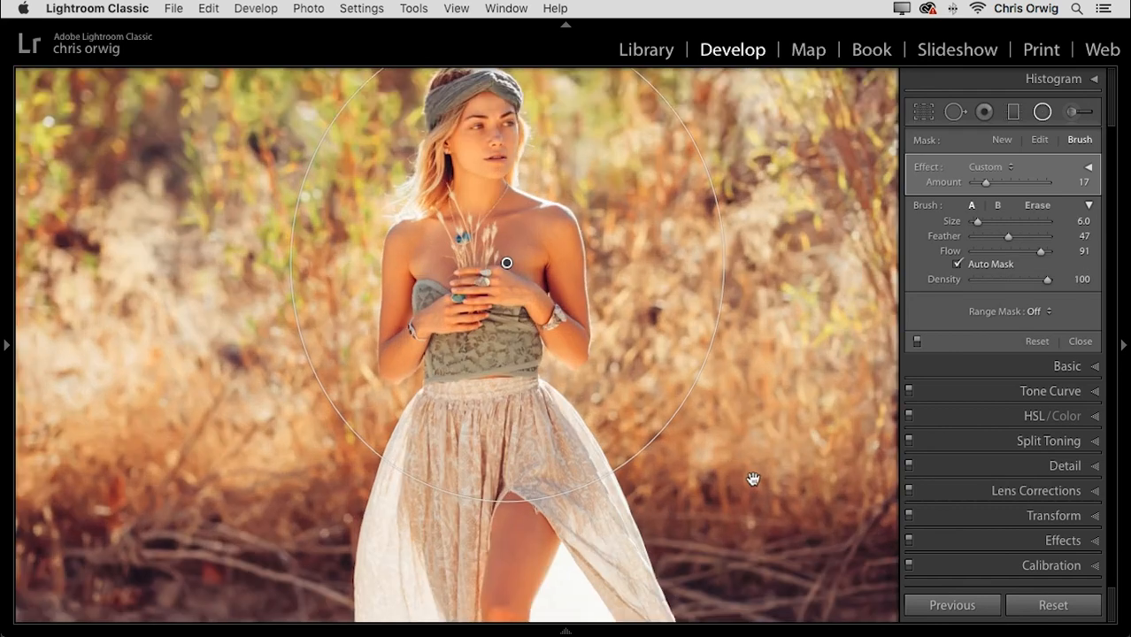
drag(753, 479, 750, 368)
click(917, 340)
click(917, 340)
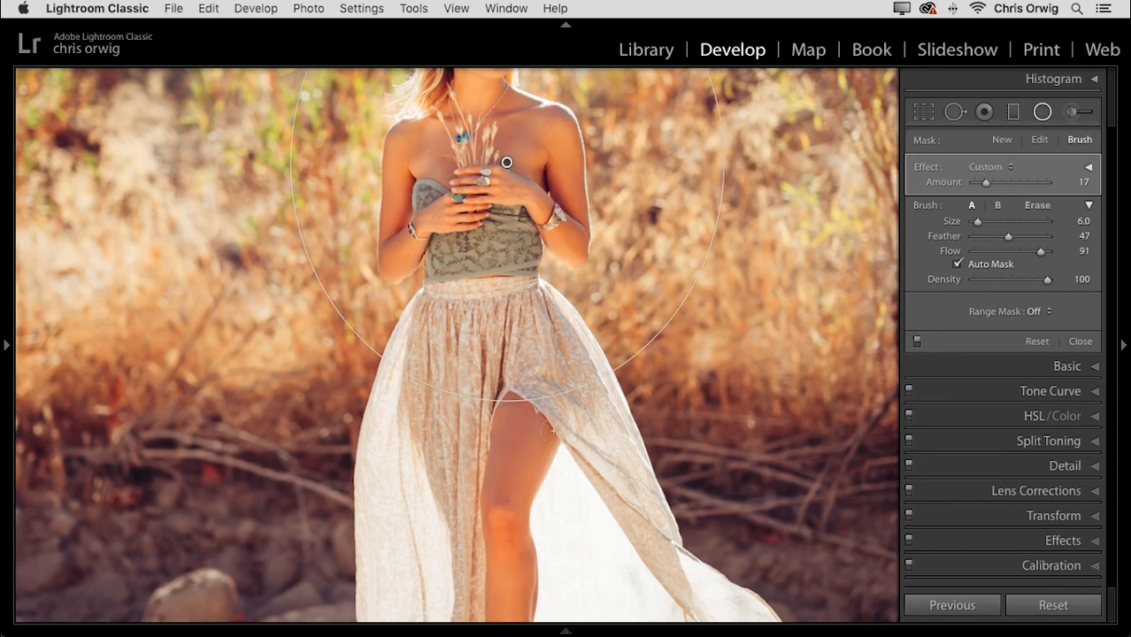
drag(741, 269, 738, 361)
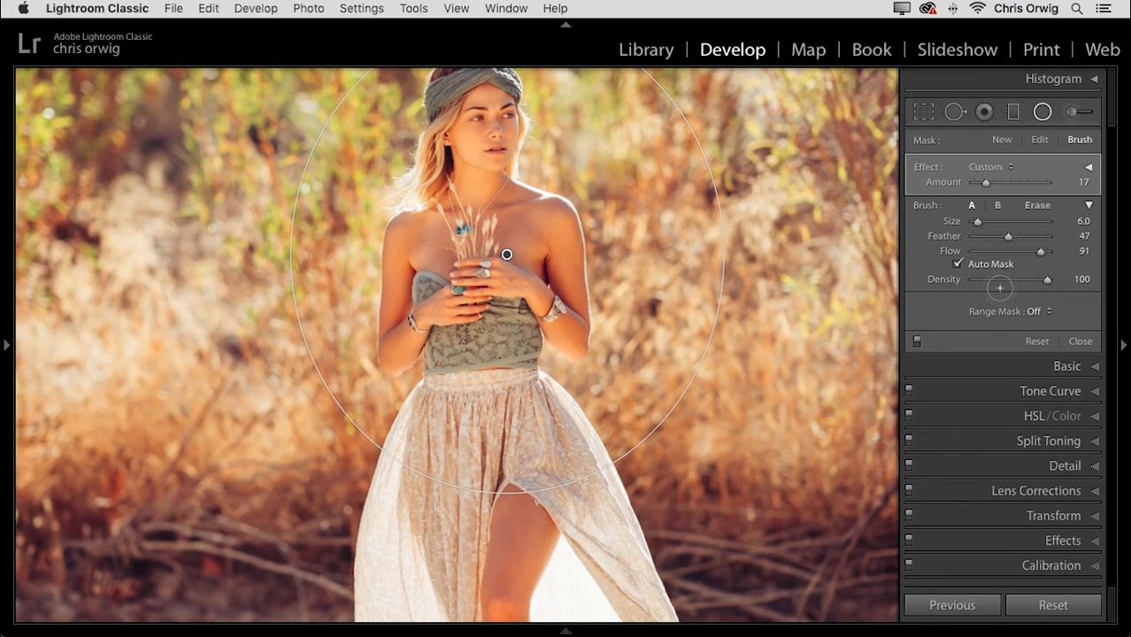
click(1074, 141)
click(1079, 340)
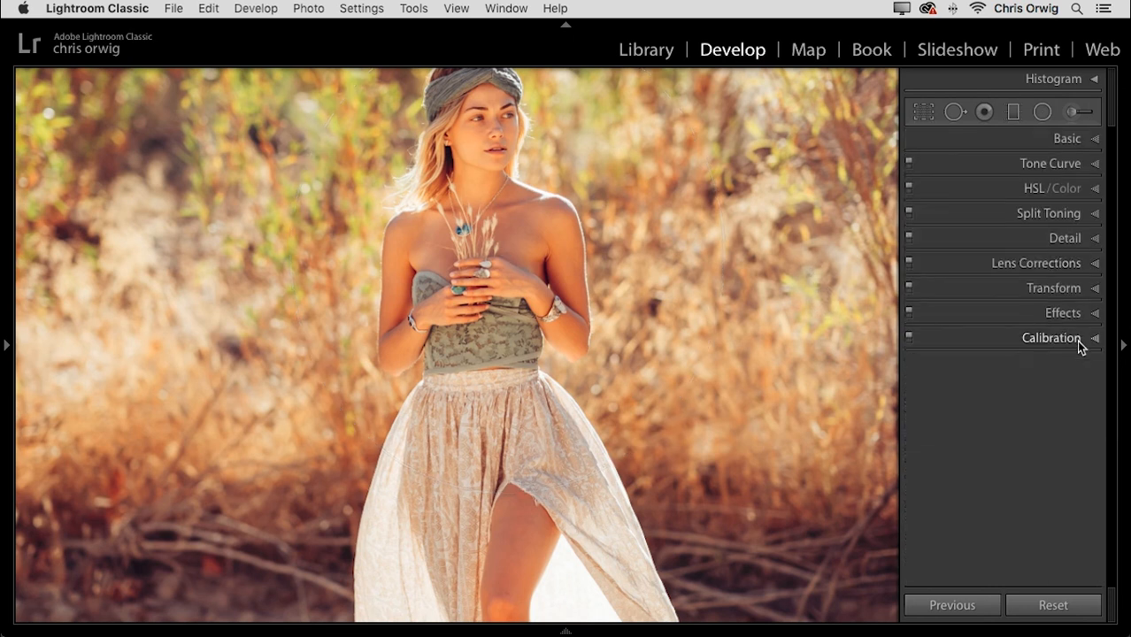
- Show an enlarged filmstrip below the whole photo and create a virtual copy of the edited portrait
key(z)
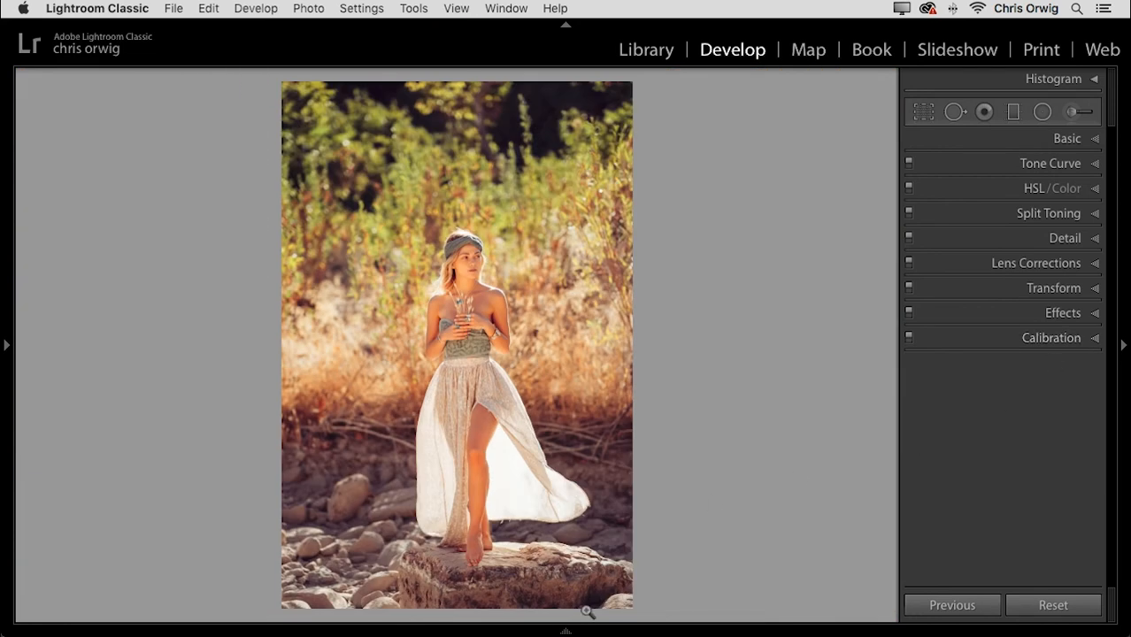
click(570, 628)
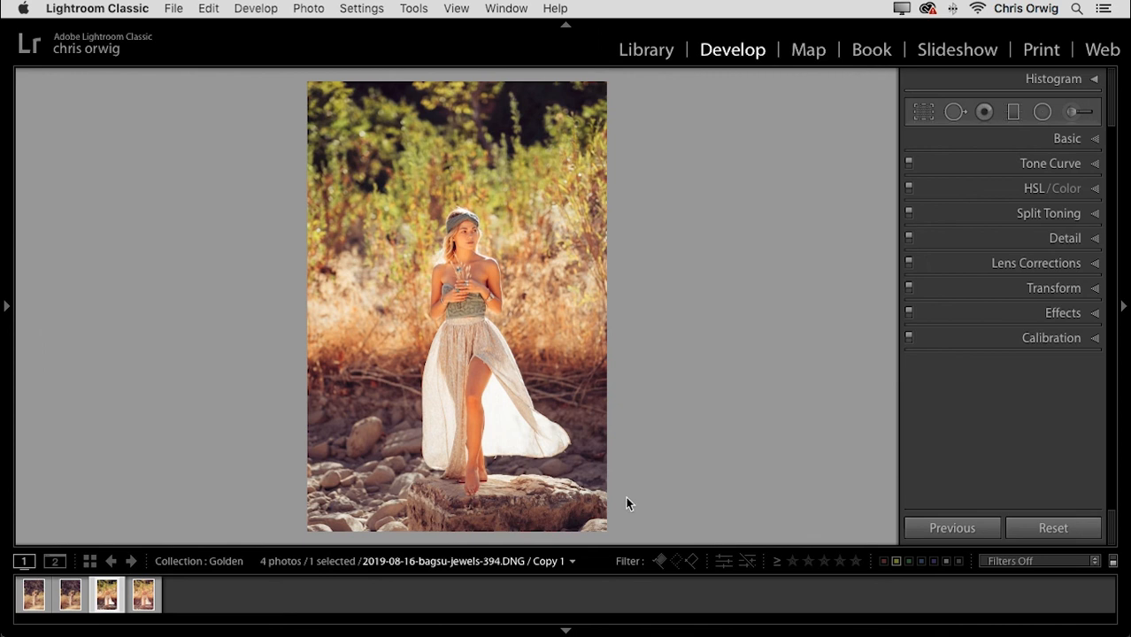
drag(126, 546, 127, 510)
right_click(187, 566)
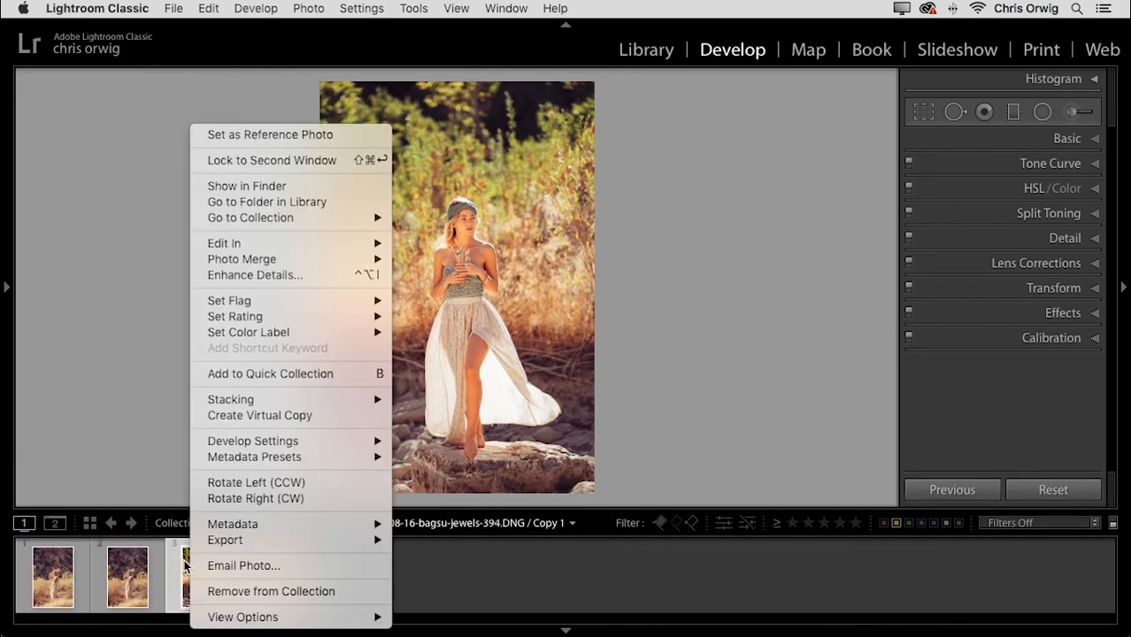
click(329, 417)
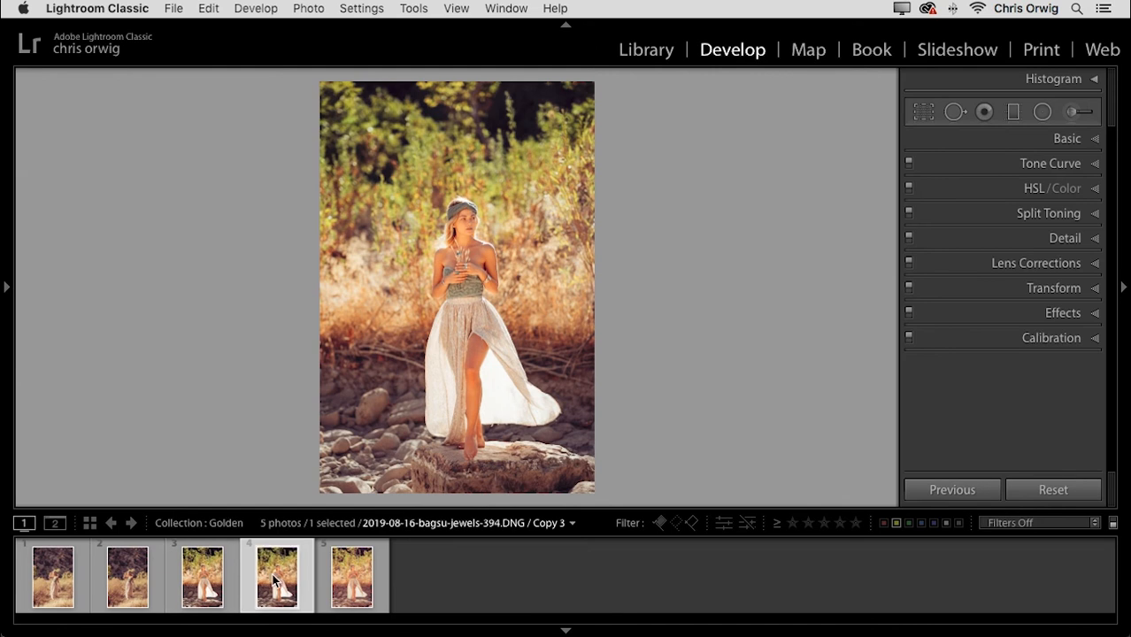
- Crop the virtual copy to the 4 x 5 / 8 x 10 aspect ratio, tightening the frame around the woman
click(215, 576)
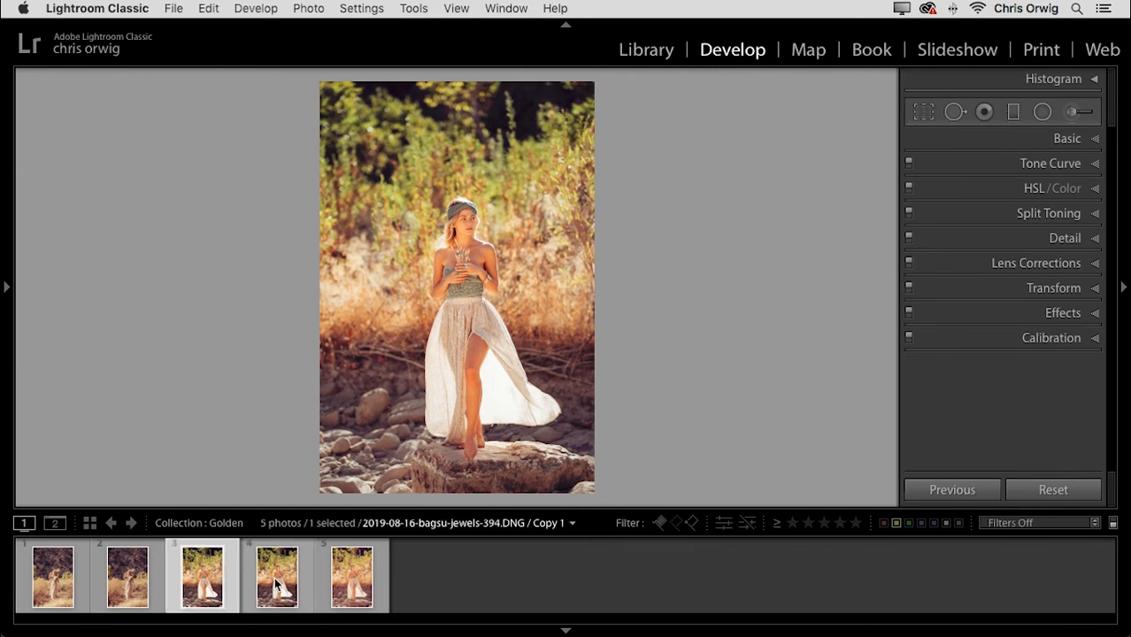
click(274, 579)
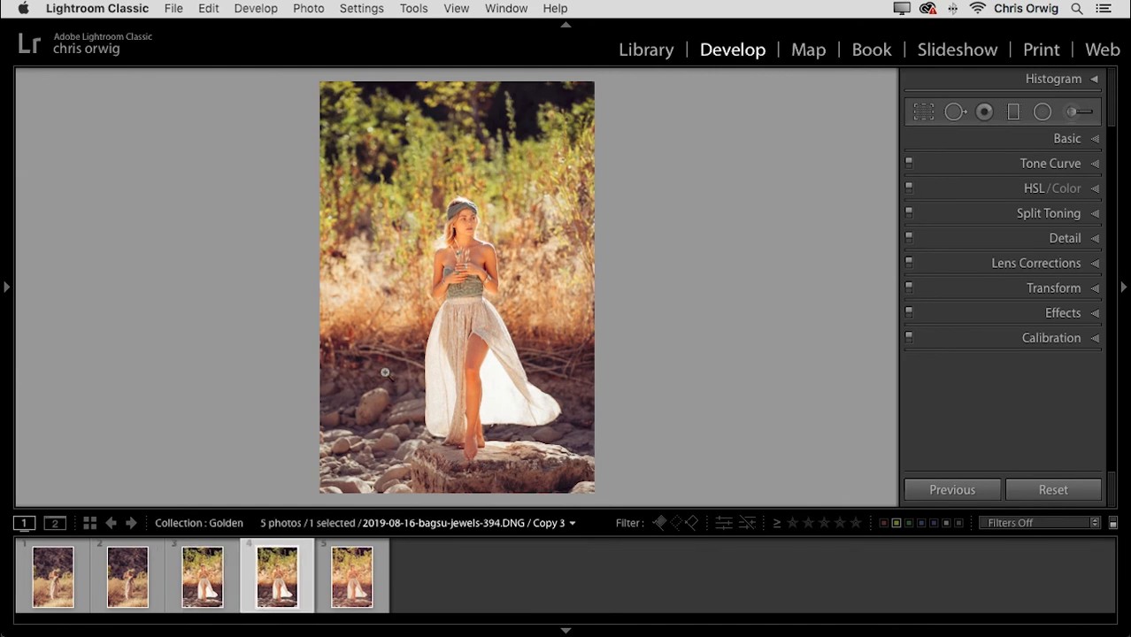
key(r)
drag(322, 83, 324, 124)
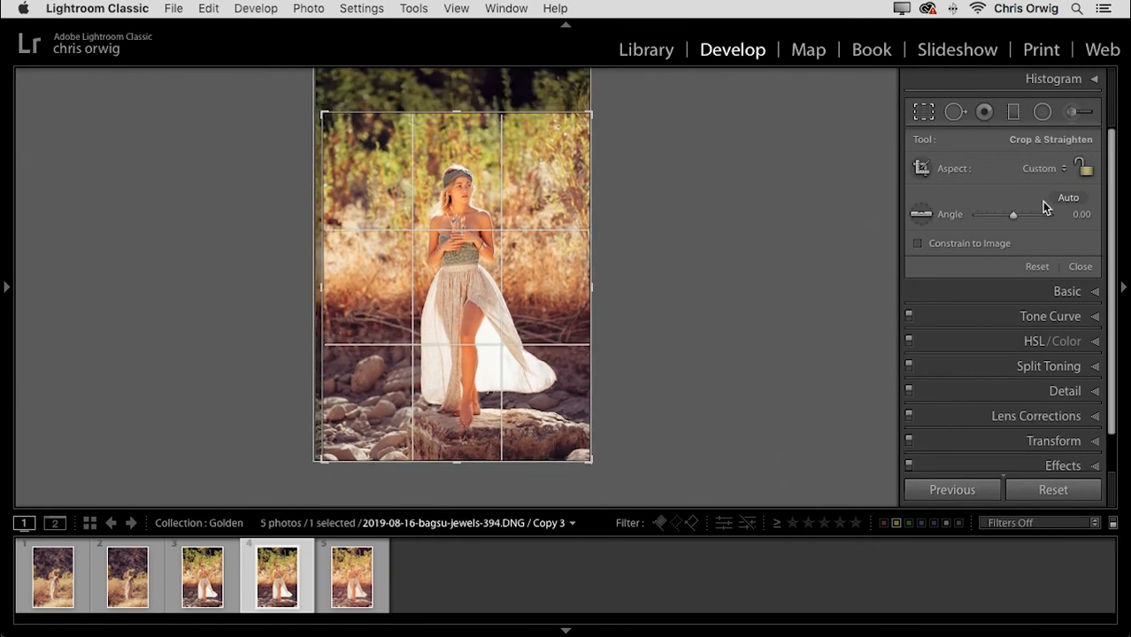
click(1044, 168)
click(1035, 202)
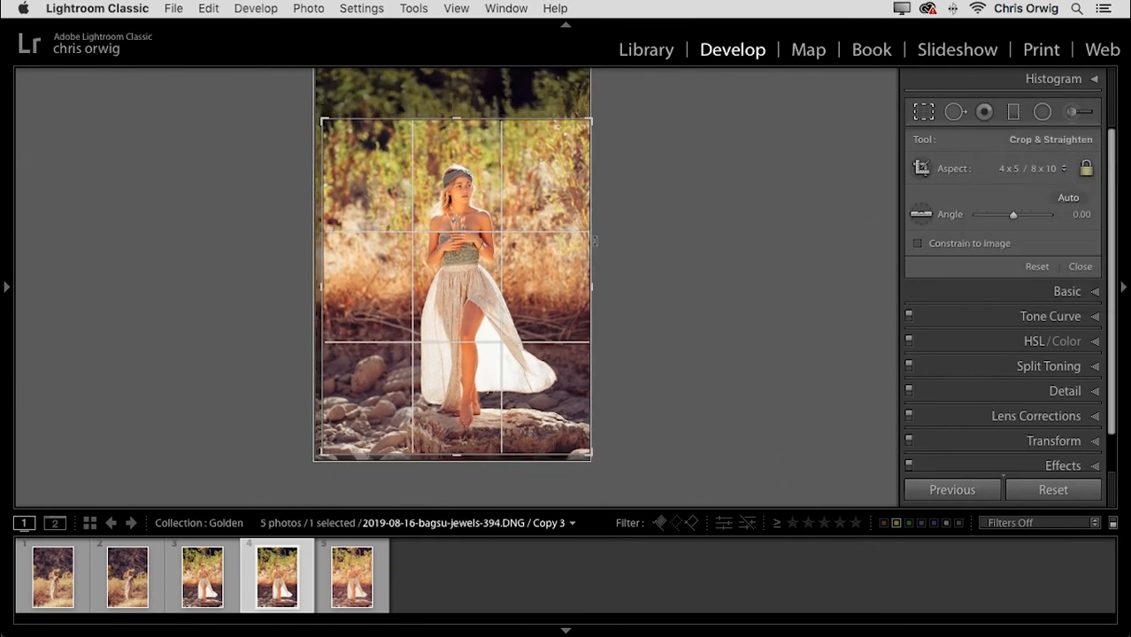
drag(326, 119, 342, 134)
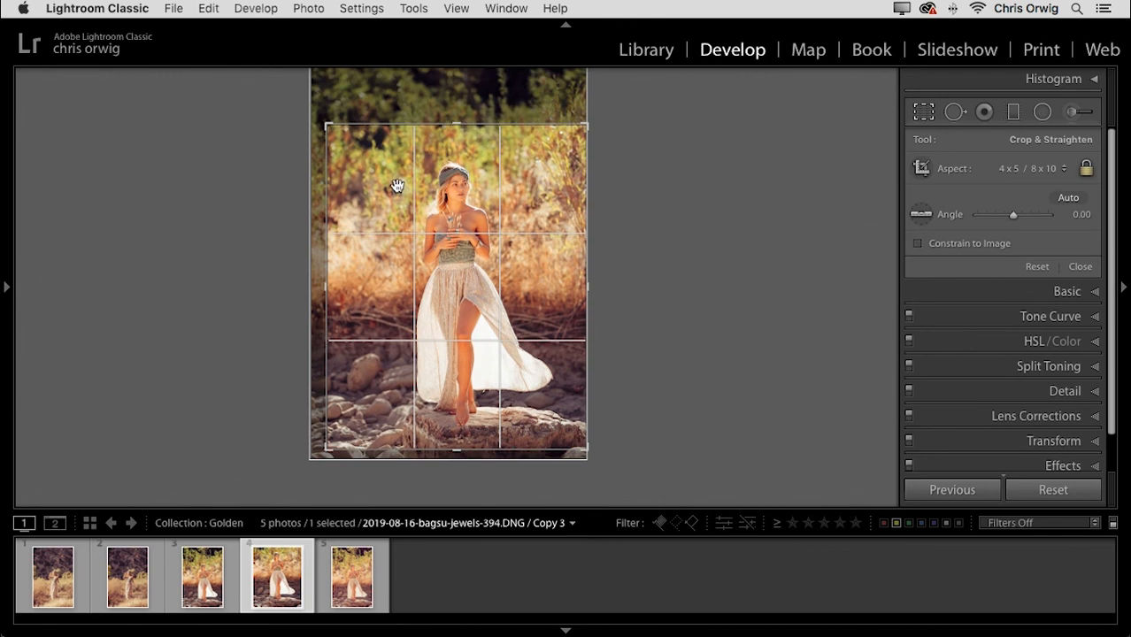
key(Return)
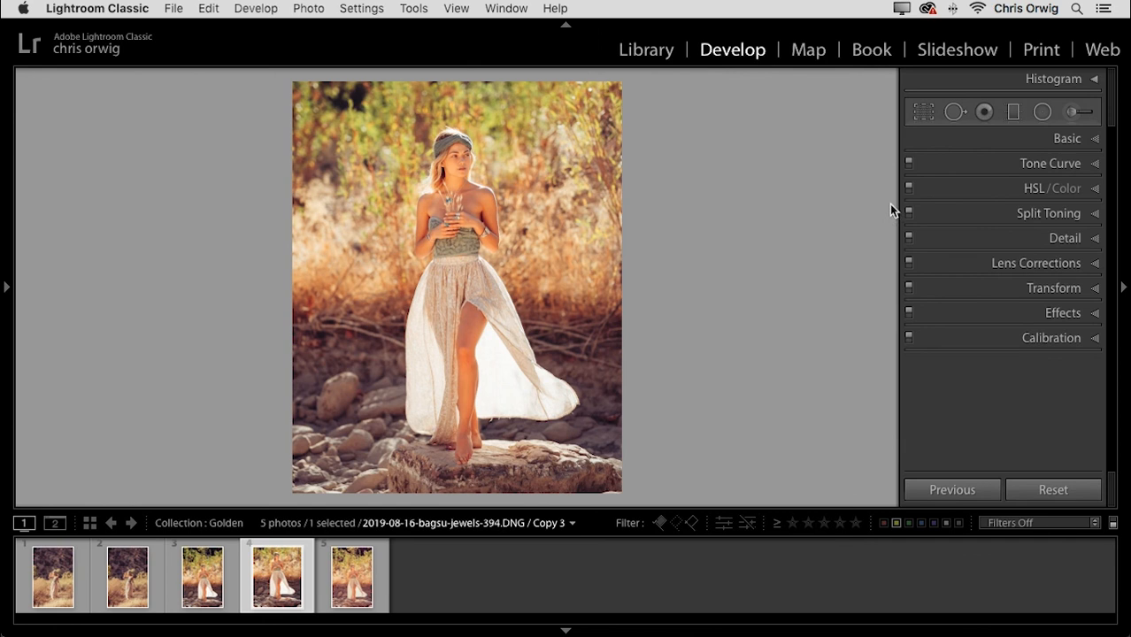
click(924, 115)
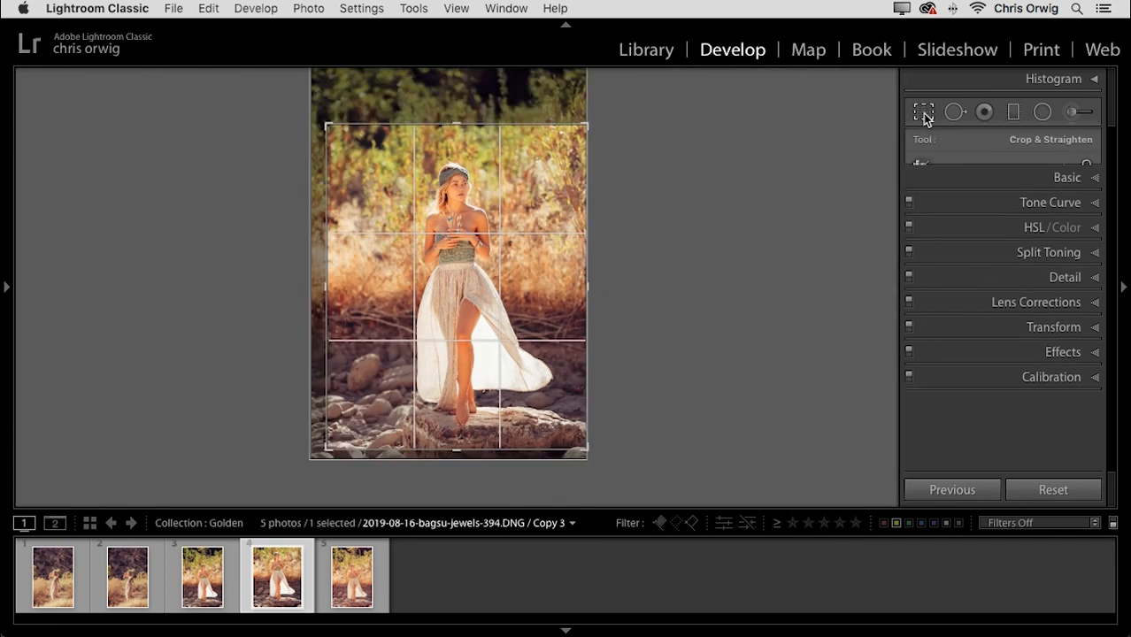
click(1011, 172)
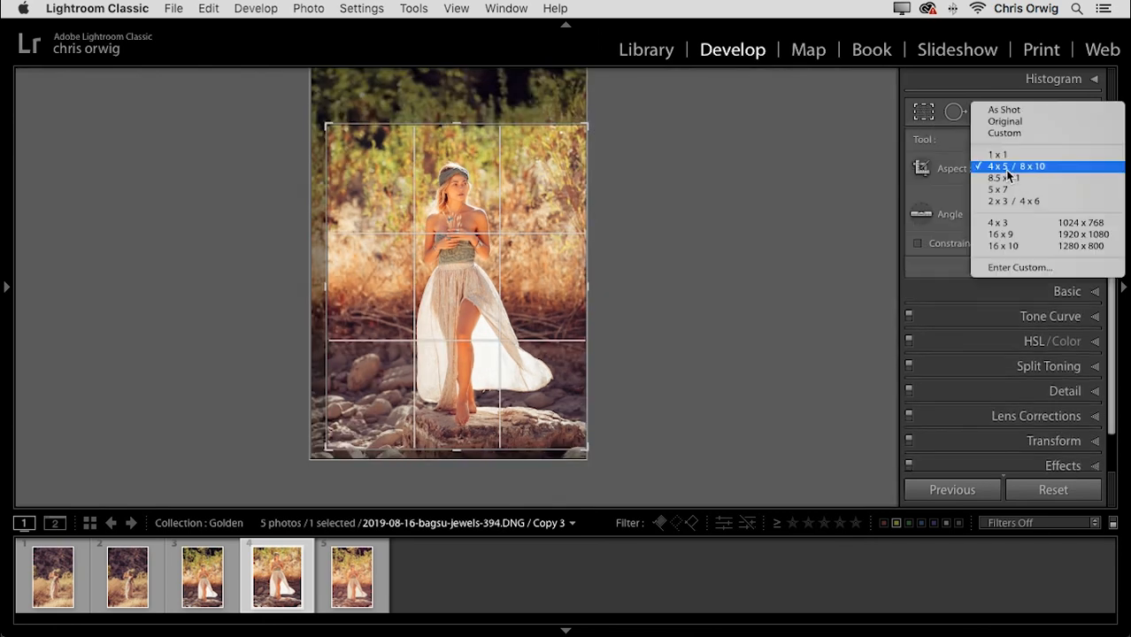
click(905, 196)
key(r)
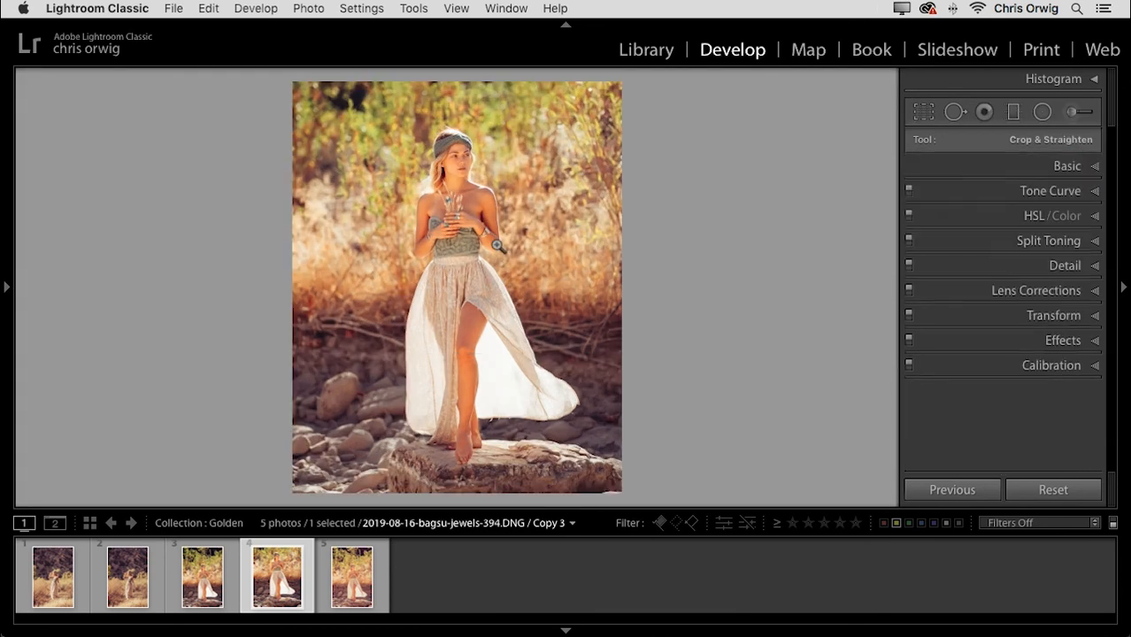
- Set the cropped copy's exposure to +1.20, shadows to +52, clarity to +23 and saturation to -5, and compare it with the uncropped version
click(1067, 140)
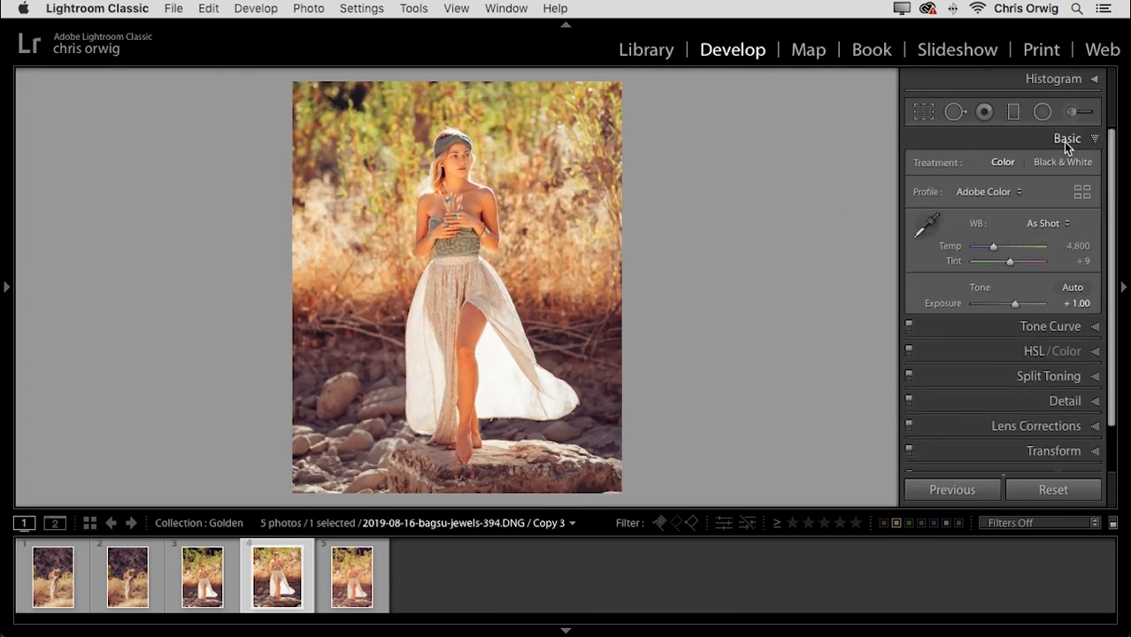
click(1015, 302)
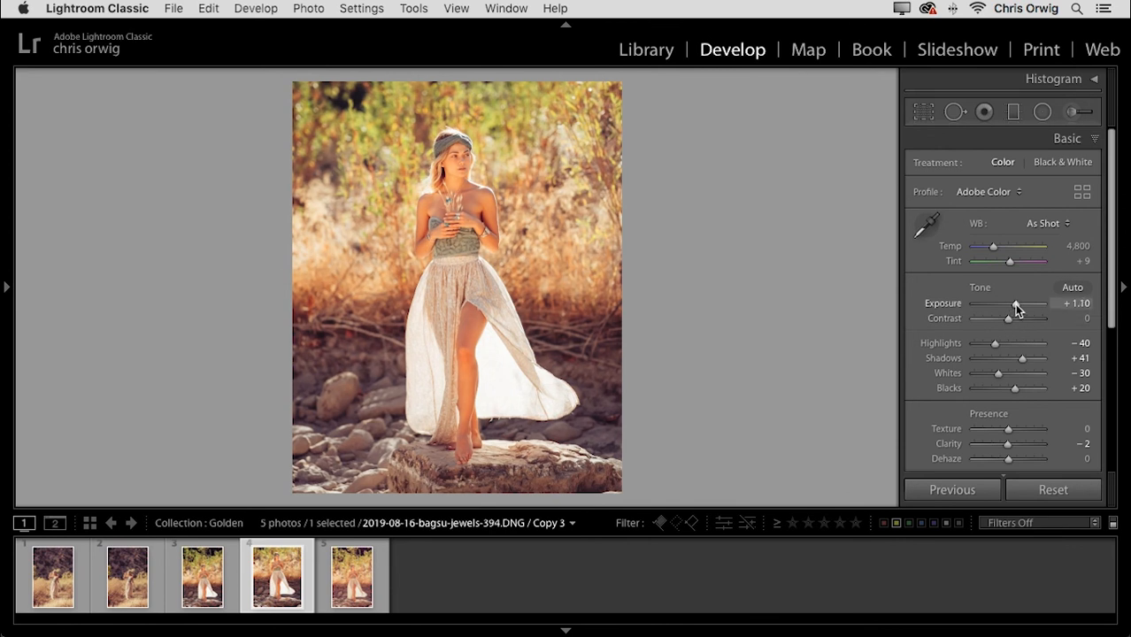
drag(1022, 357, 1027, 358)
click(1014, 444)
drag(1015, 443, 1009, 453)
scroll(1014, 442, down, 2)
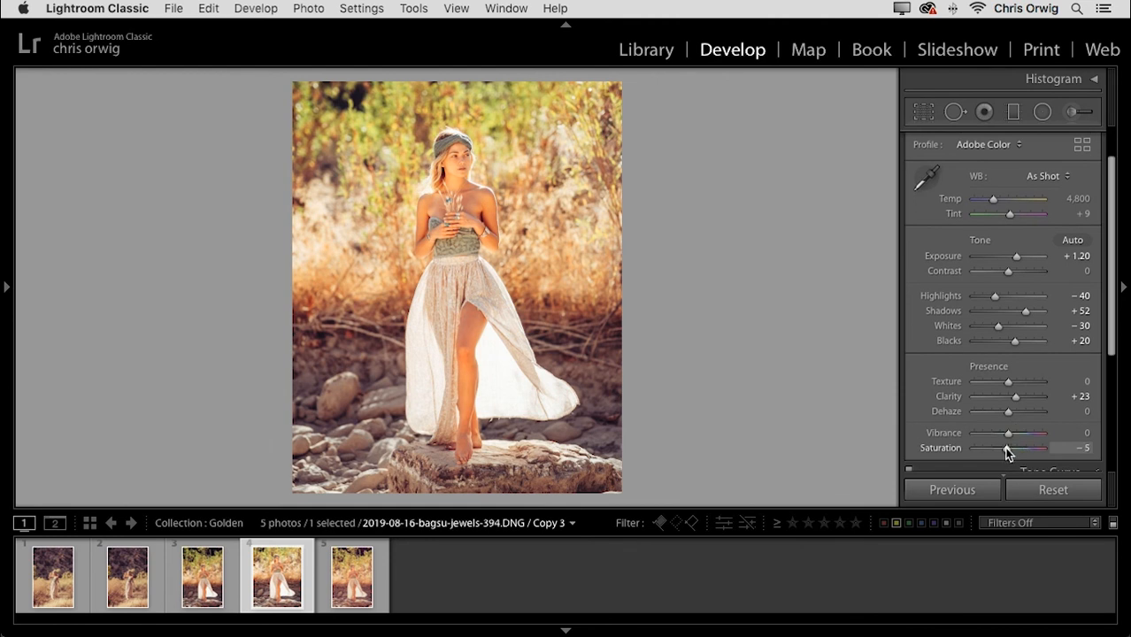
drag(1009, 453, 1008, 455)
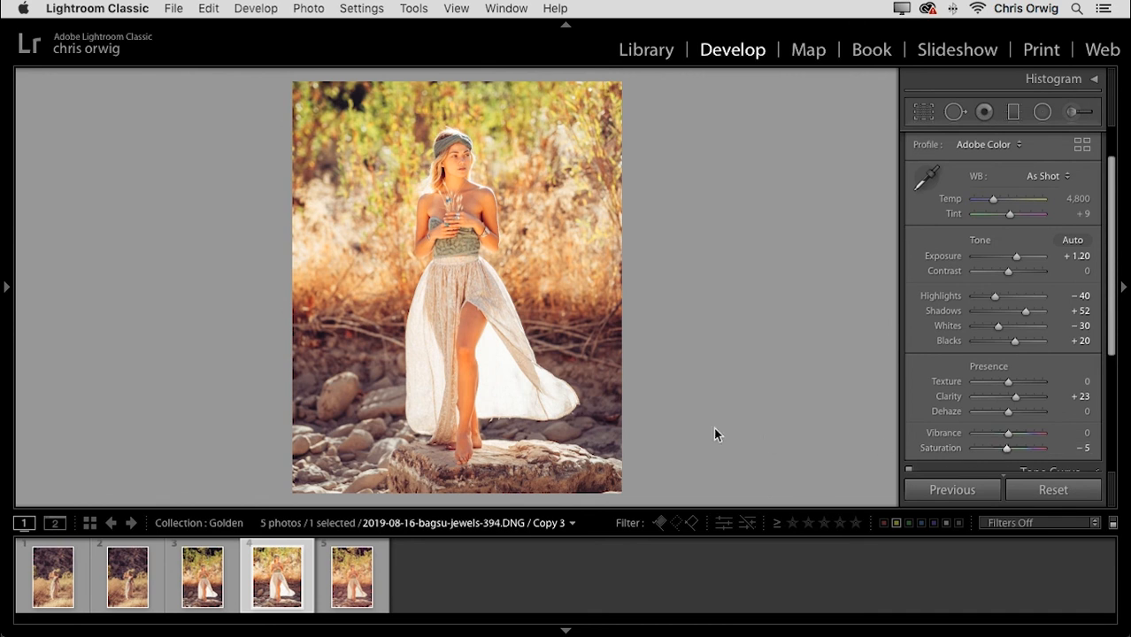
click(209, 578)
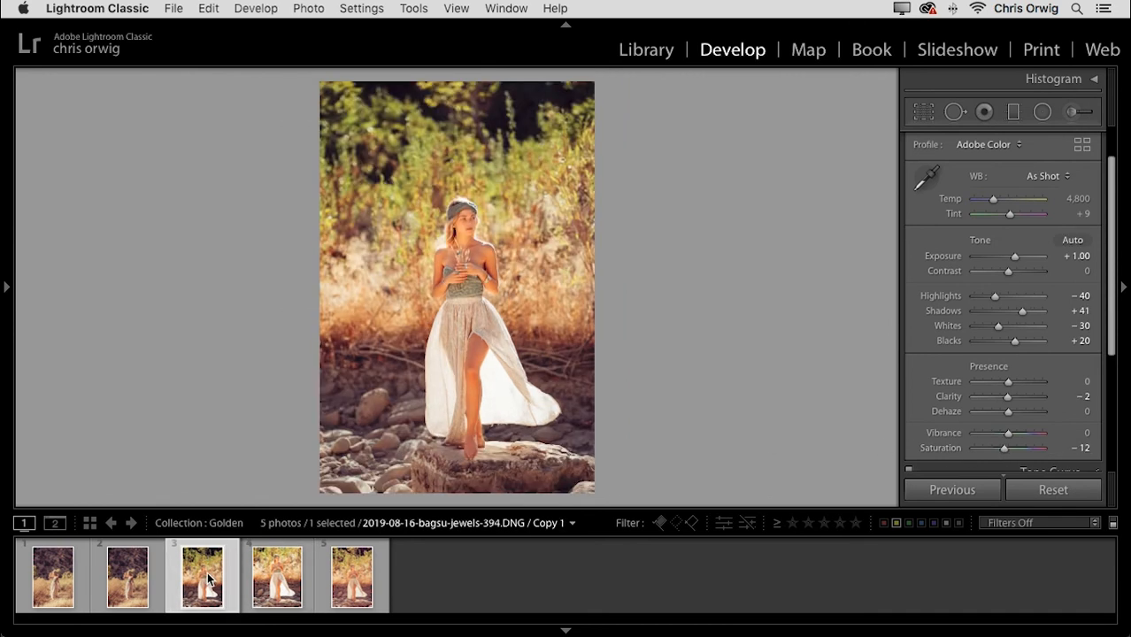
click(273, 586)
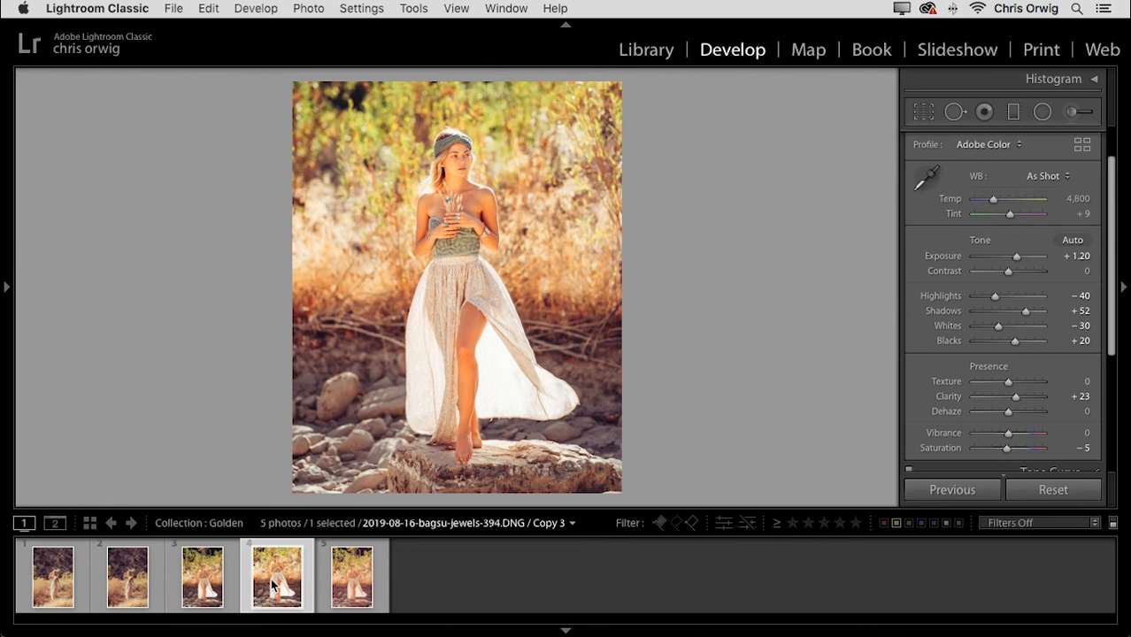
- Create a develop preset named "CO - California Gold V5" in User Presets with all settings included, and locate it among the presets
click(7, 288)
drag(18, 289, 29, 131)
click(217, 107)
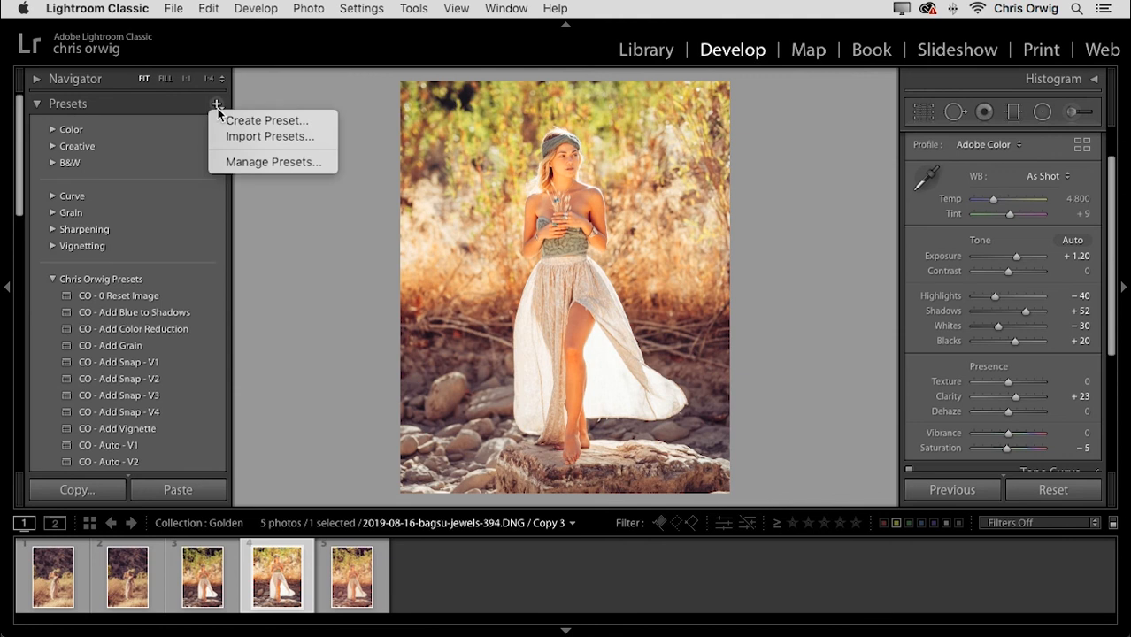
click(233, 122)
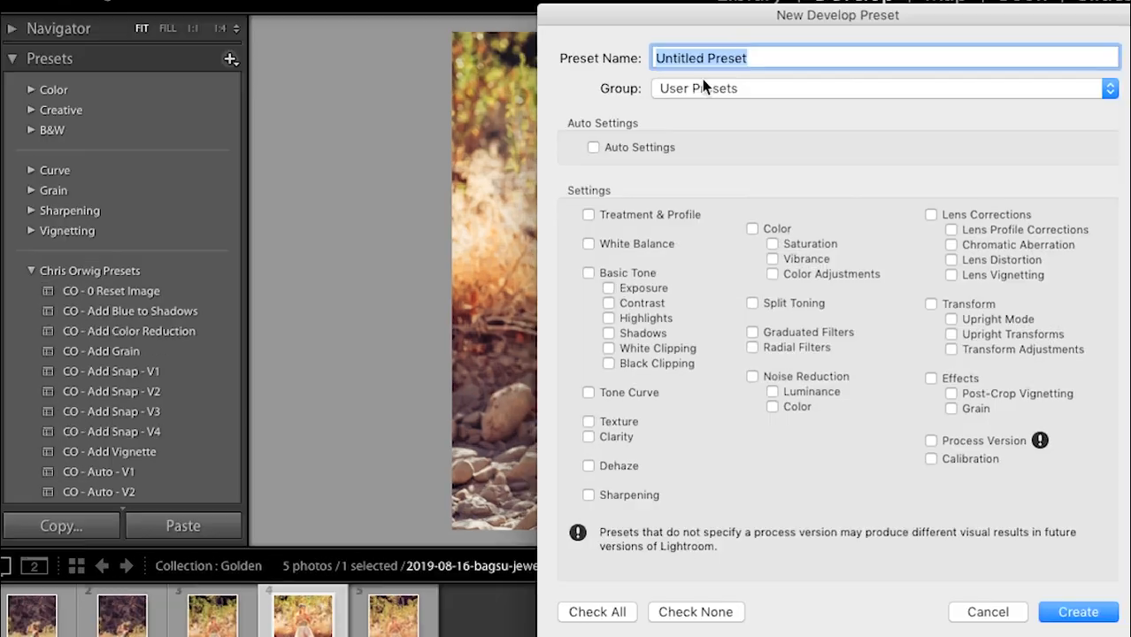
text(CO - )
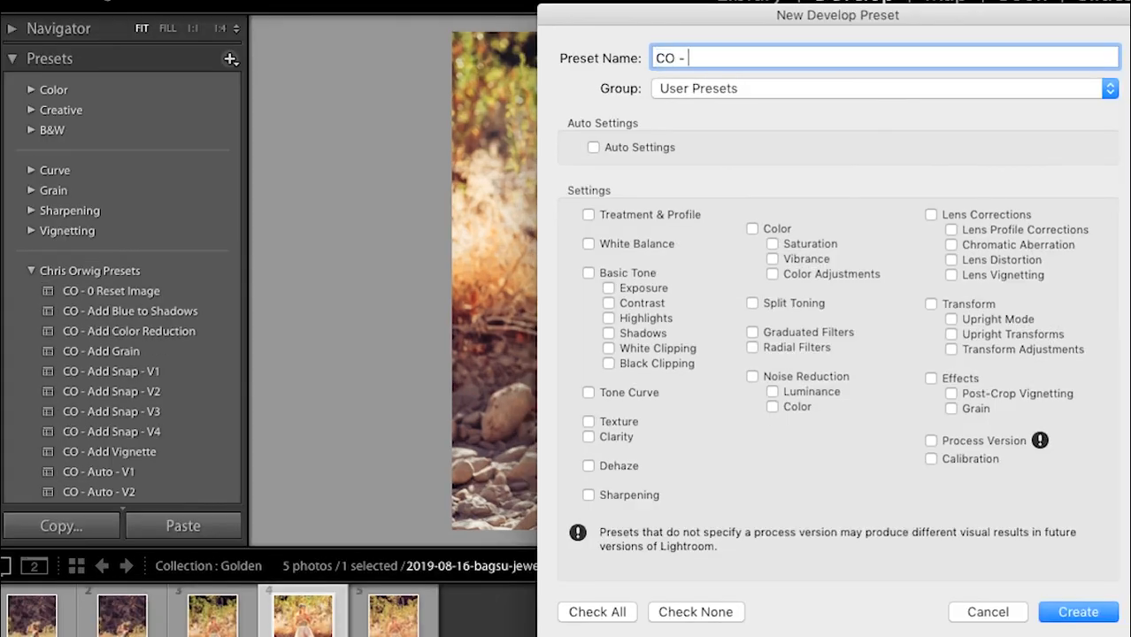
text(California Gol)
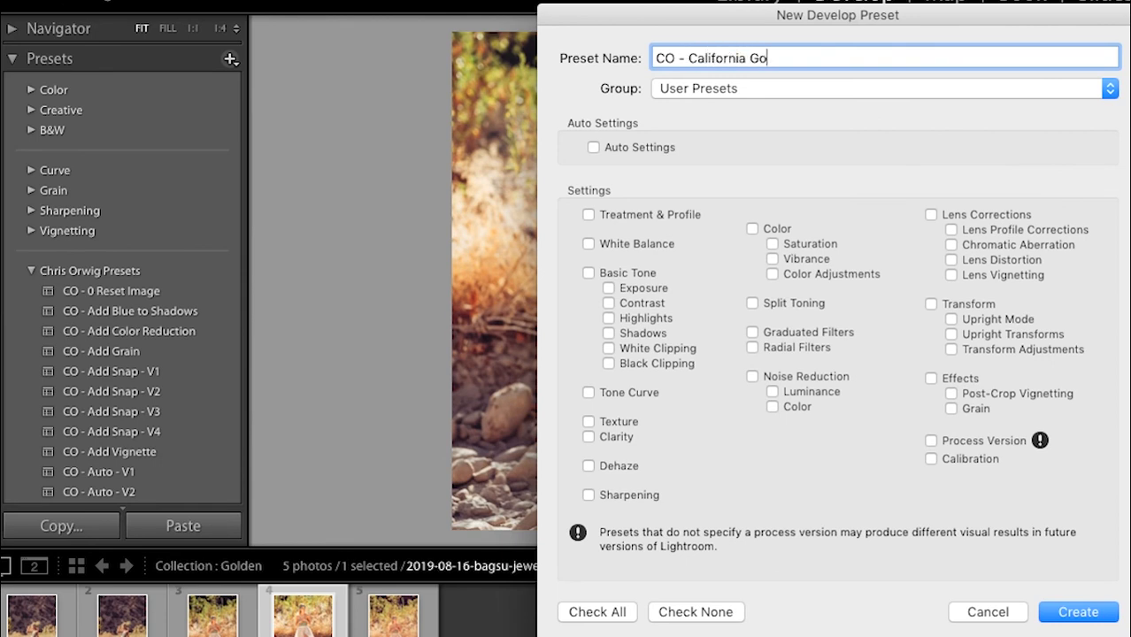
text(d V5)
click(593, 613)
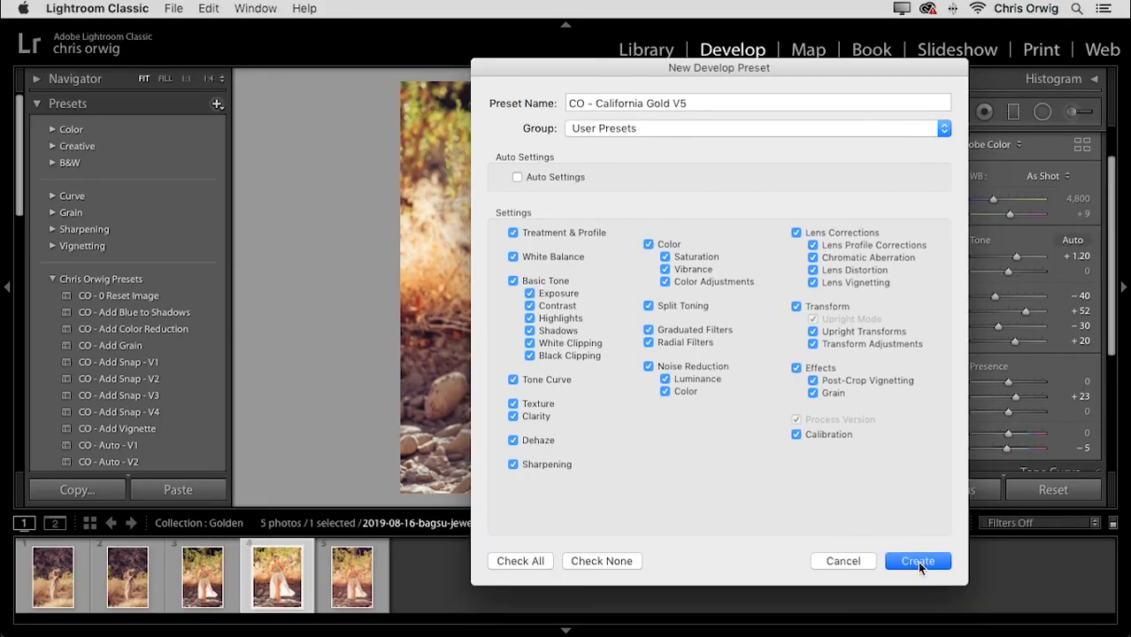
click(1078, 612)
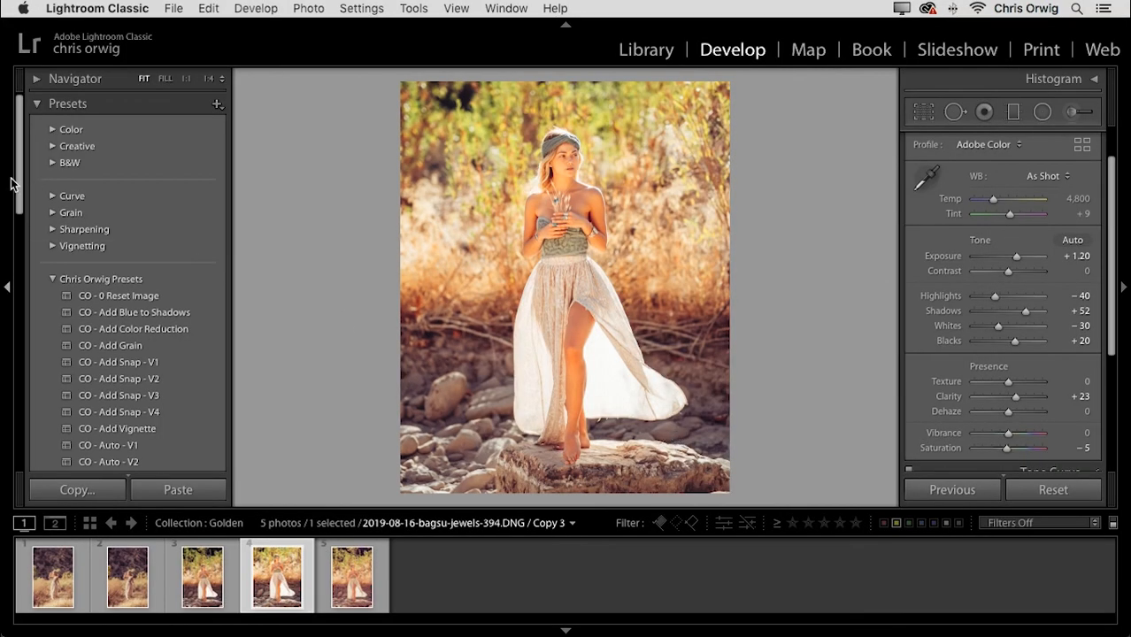
drag(19, 182, 21, 481)
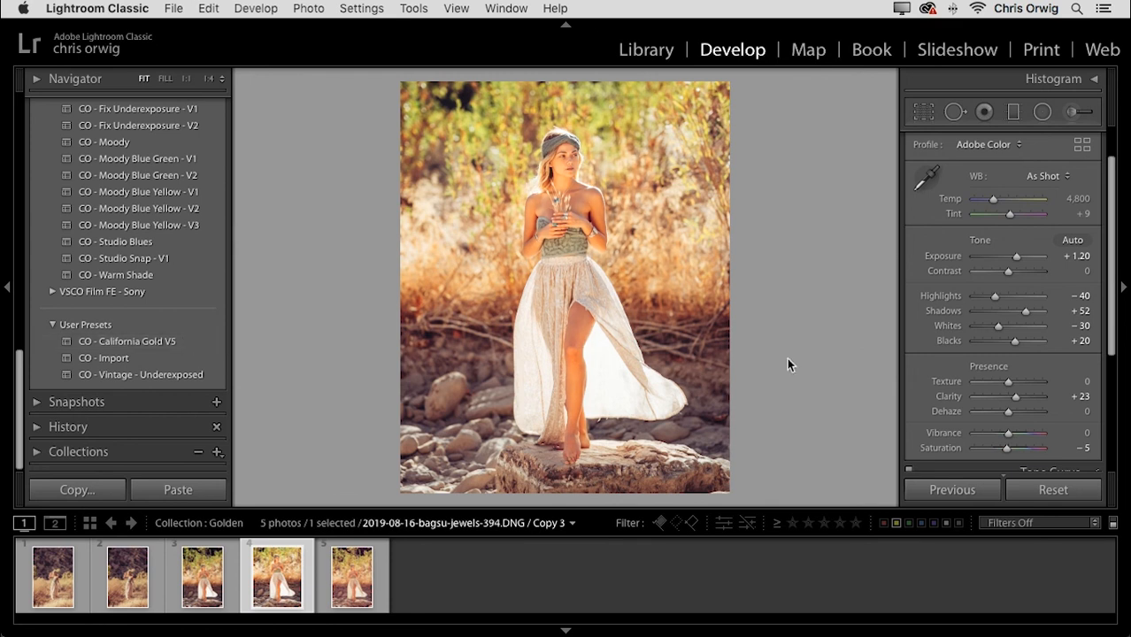
- Add the second filmstrip photo to the selection and compare it side by side with the cropped portrait
super+click(125, 581)
key(c)
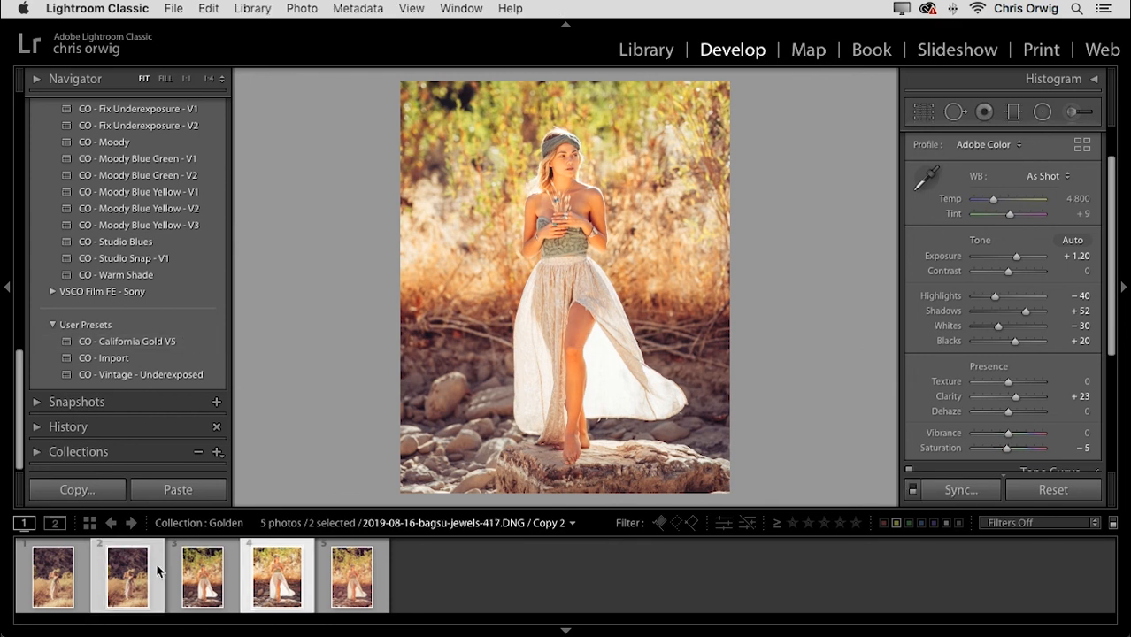